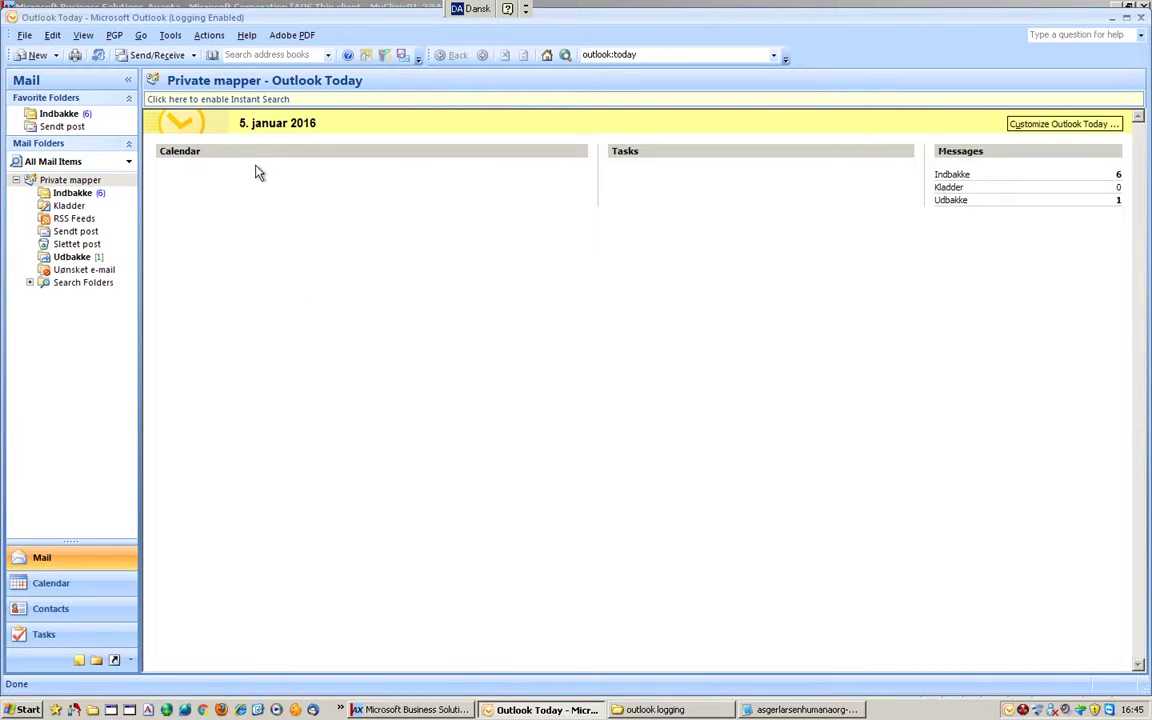
# Step: Open Tools > Account Settings and select the POP/SMTP e-mail account on the E-mail tab
pyautogui.click(171, 38)
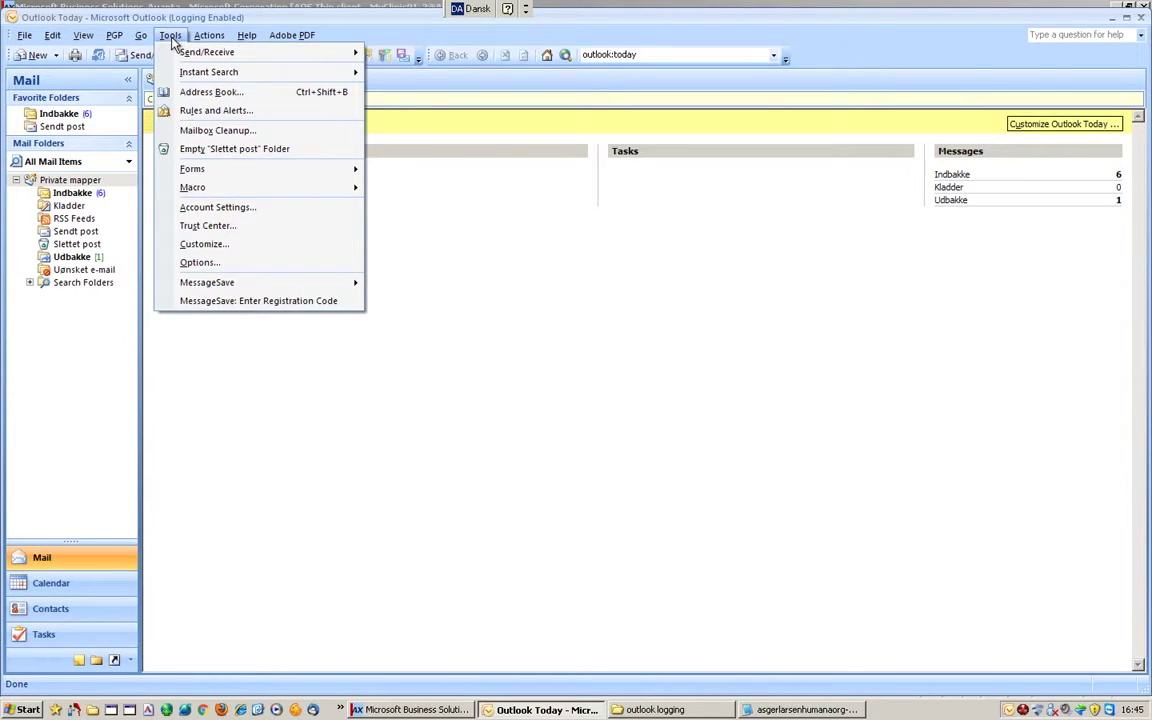
pyautogui.click(222, 211)
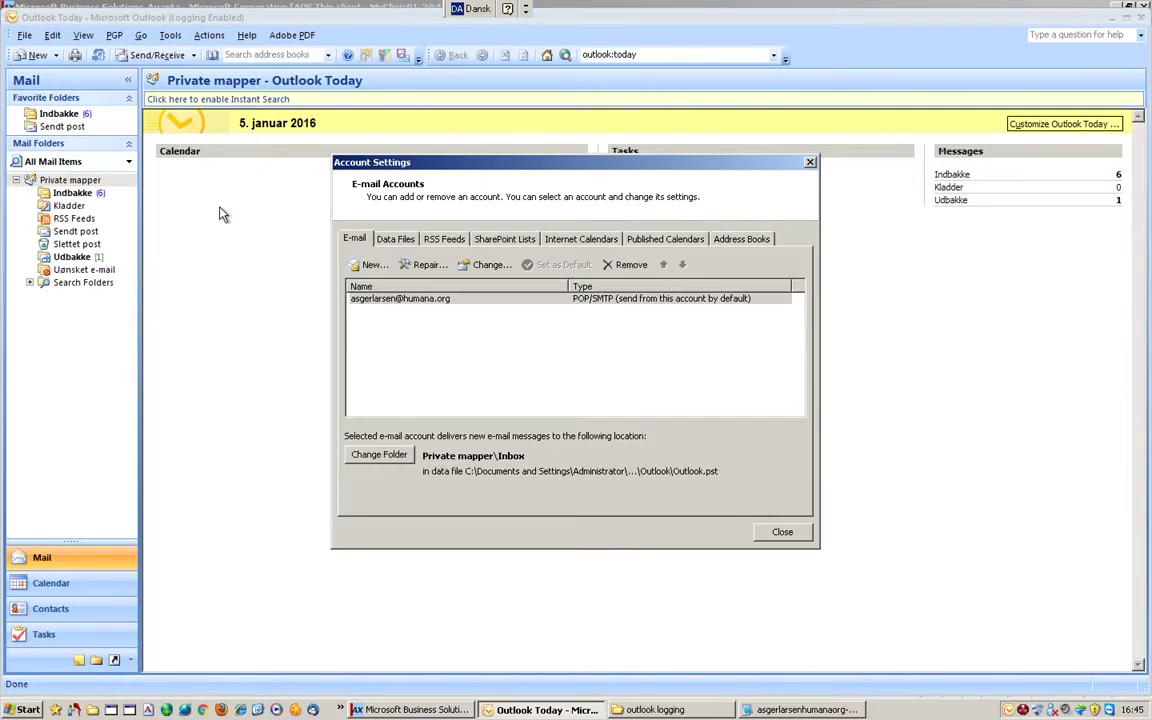
pyautogui.click(451, 301)
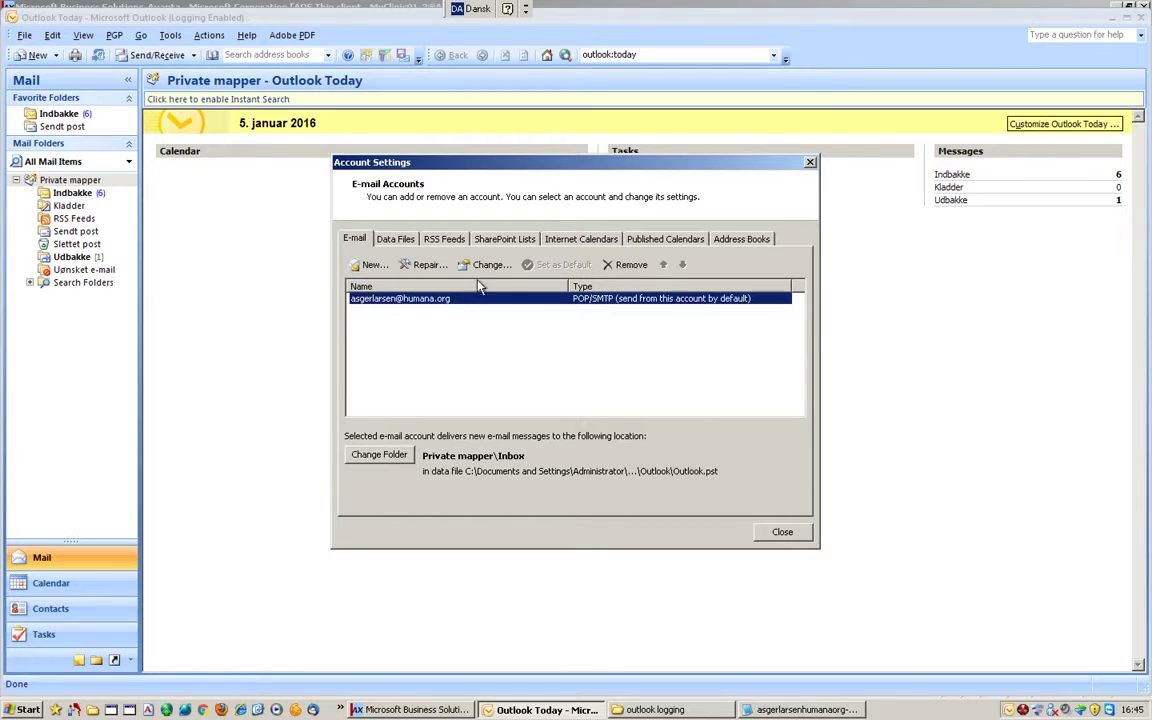
# Step: Edit the account, check the smtp.e-advice.dk incoming and outgoing server fields, and open More Settings
pyautogui.click(487, 266)
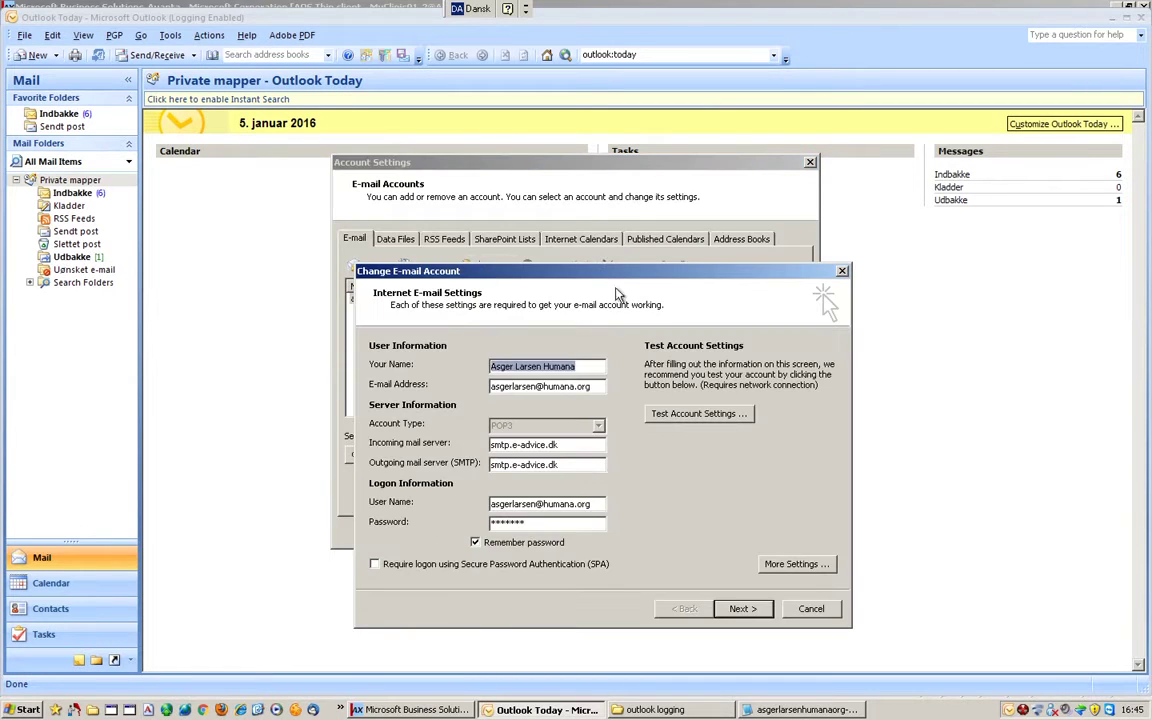
pyautogui.moveTo(617, 280); pyautogui.dragTo(489, 150)
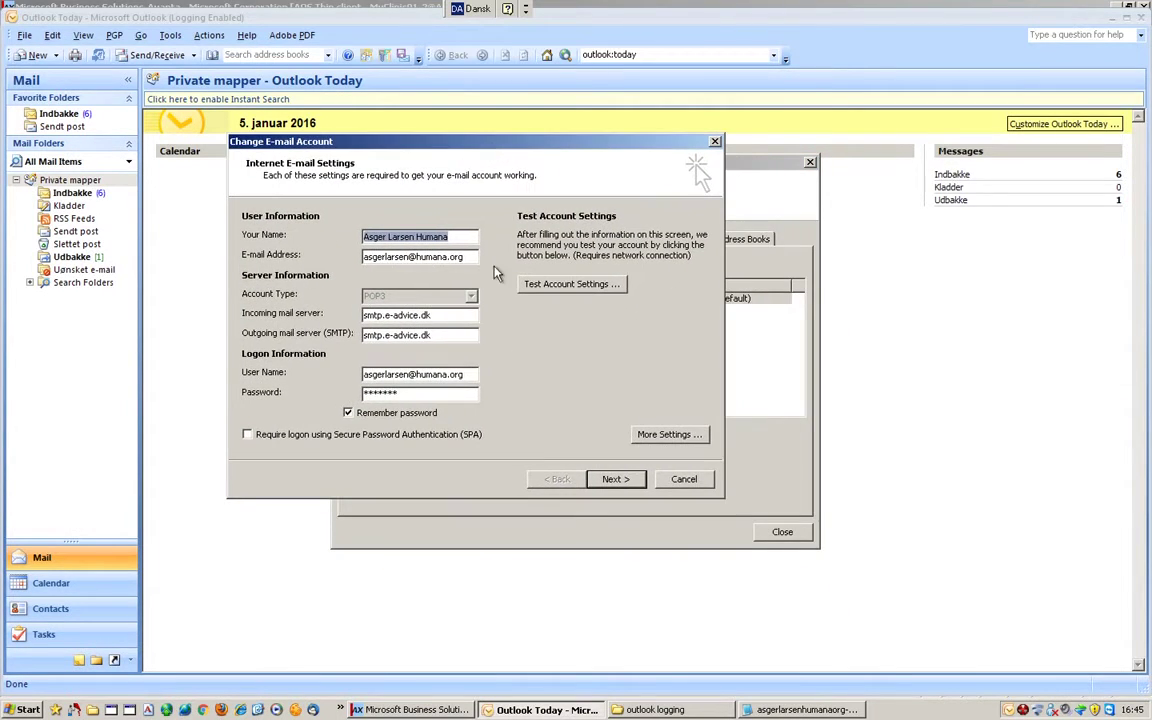
pyautogui.moveTo(443, 316); pyautogui.dragTo(336, 316)
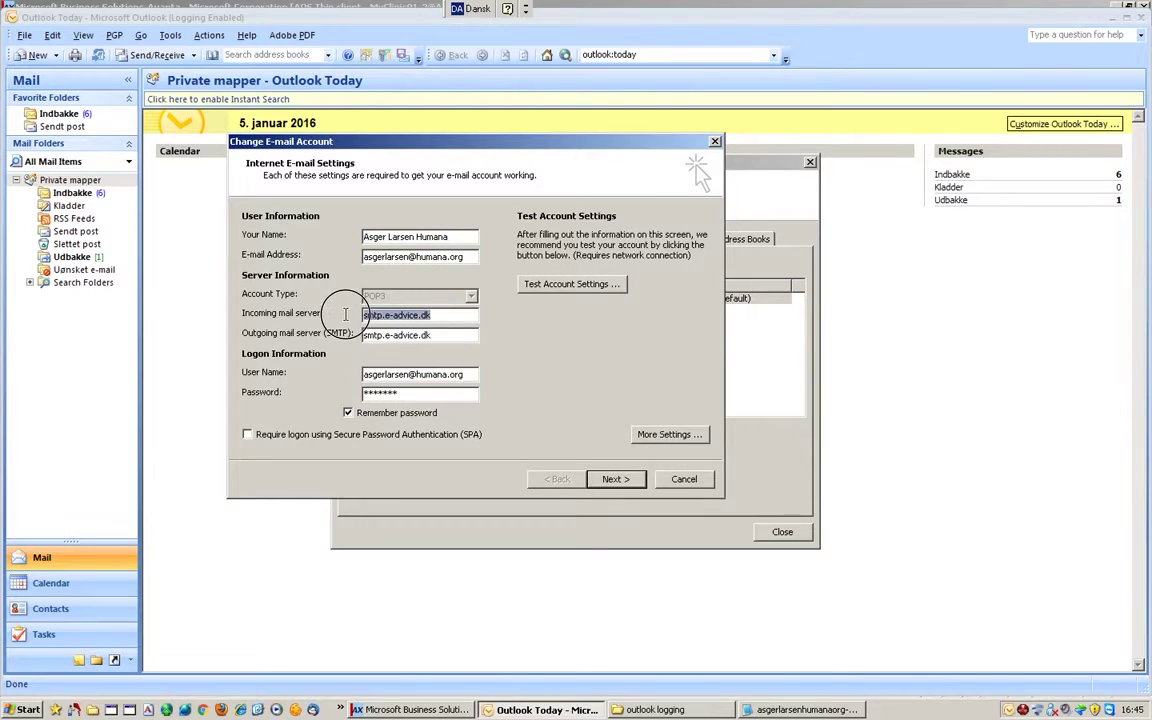
pyautogui.click(438, 315)
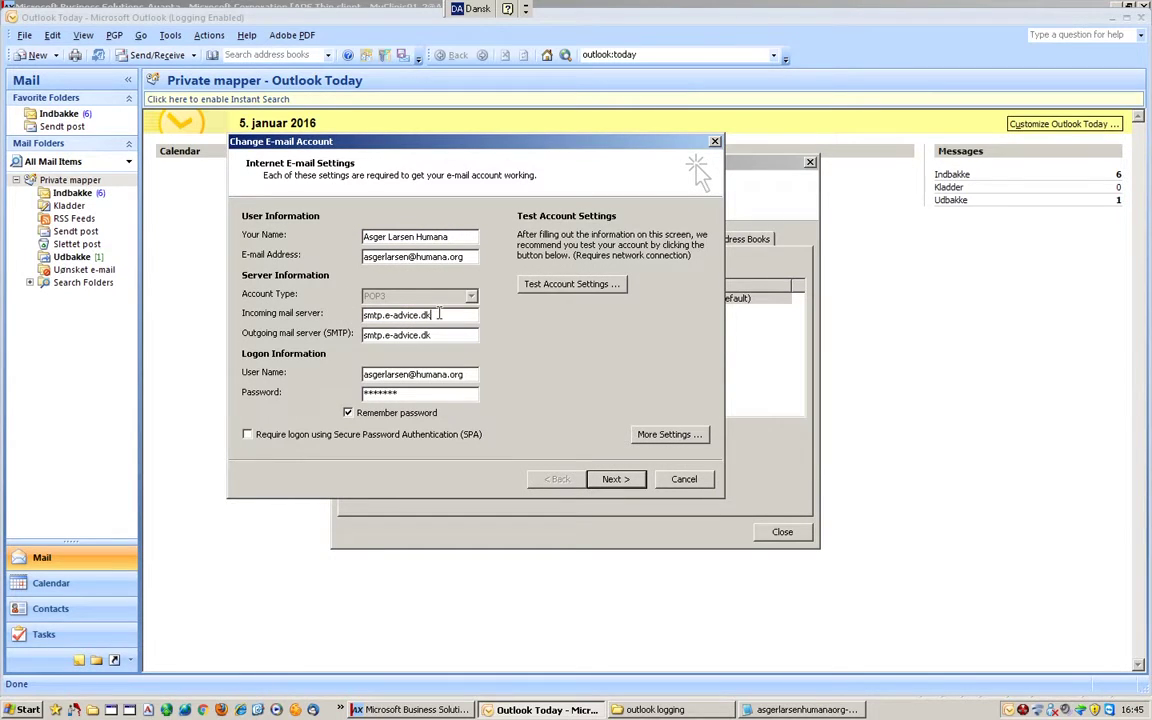
pyautogui.click(443, 335)
pyautogui.click(466, 374)
pyautogui.click(677, 439)
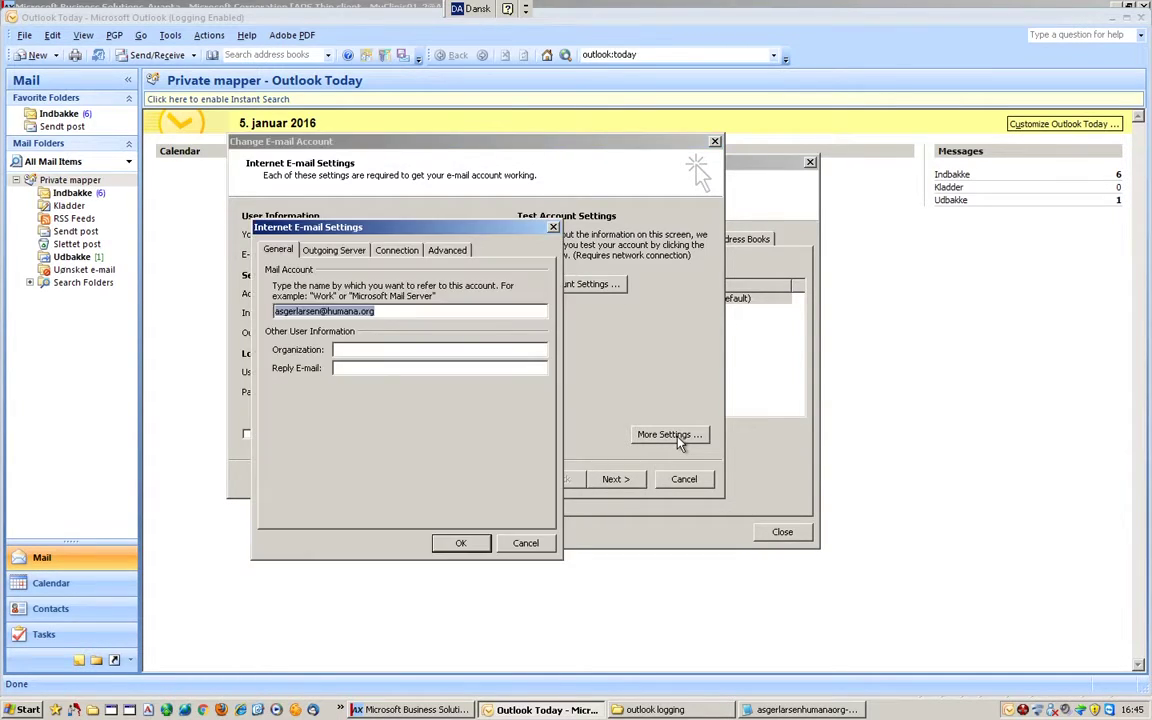
# Step: Review the Outgoing Server and Connection tabs, then confirm incoming POP3 port 995 on the Advanced tab
pyautogui.click(336, 251)
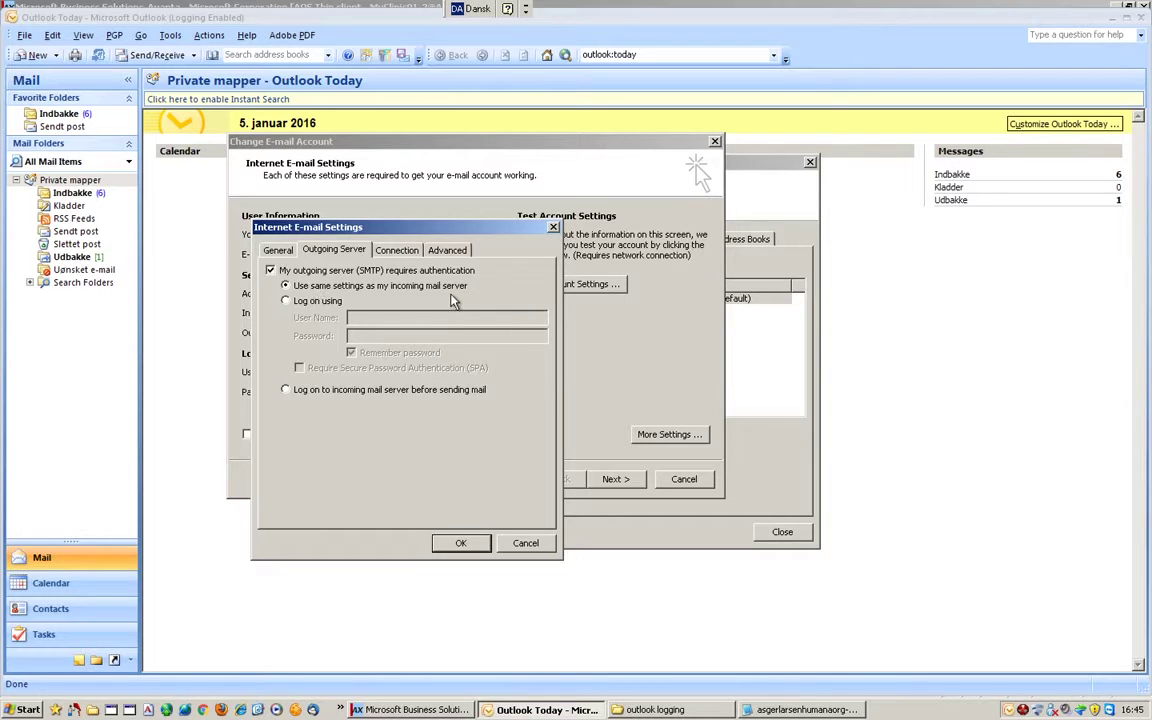
pyautogui.click(398, 251)
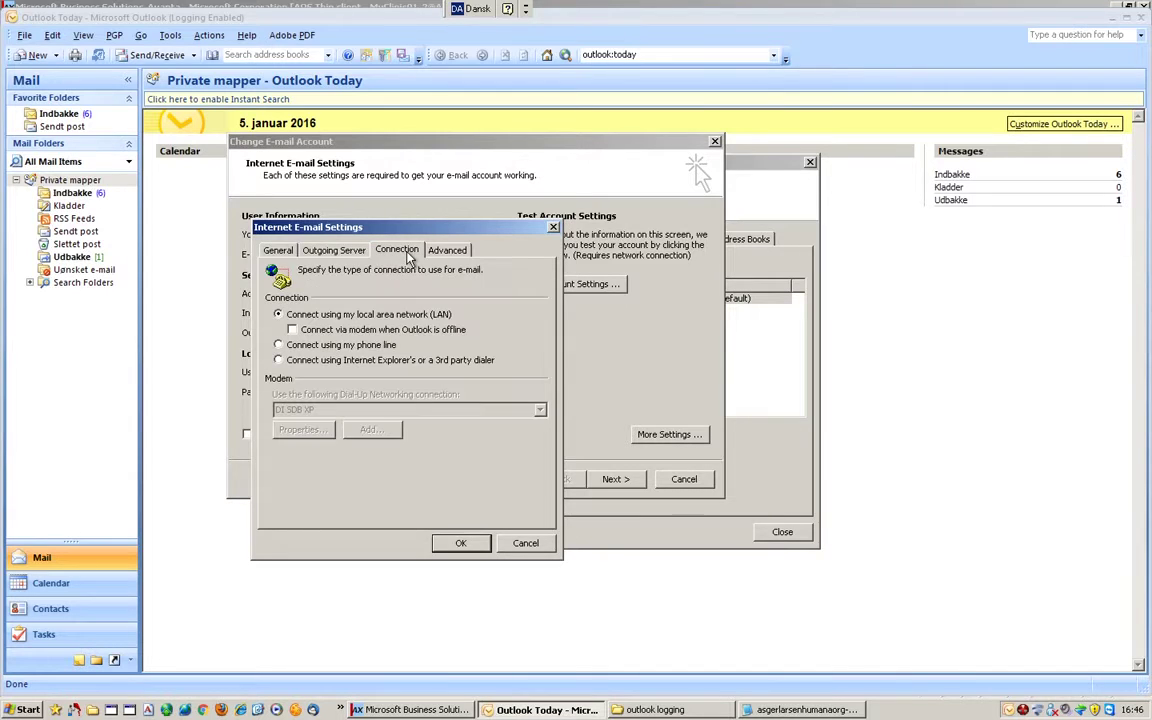
pyautogui.click(448, 250)
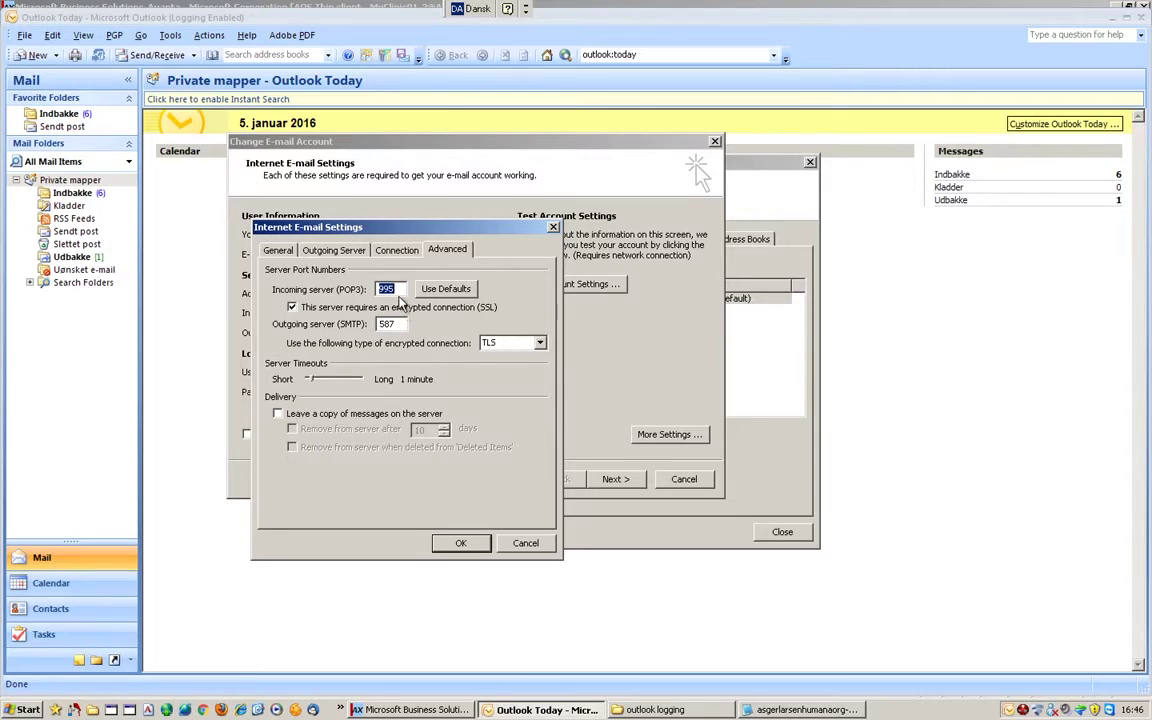
pyautogui.click(398, 289)
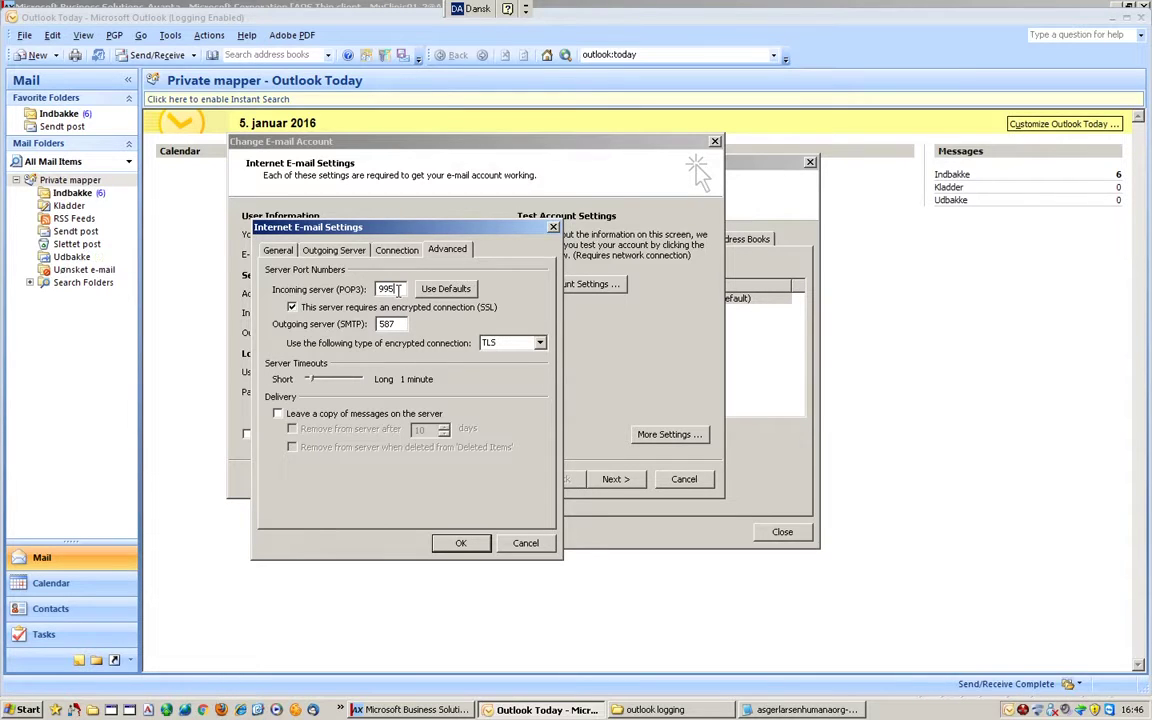
# Step: Re-enter SMTP port 587, keep TLS encryption, and close Internet E-mail Settings
pyautogui.click(398, 324)
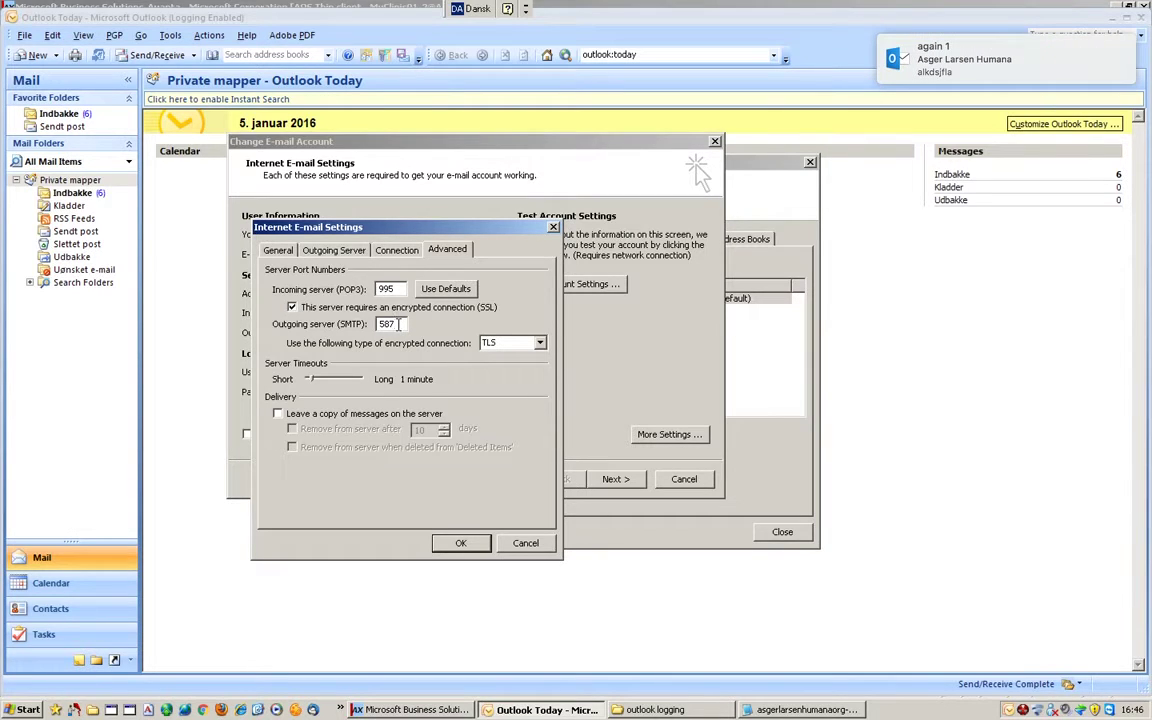
pyautogui.press('BackSpace')
pyautogui.write('7')
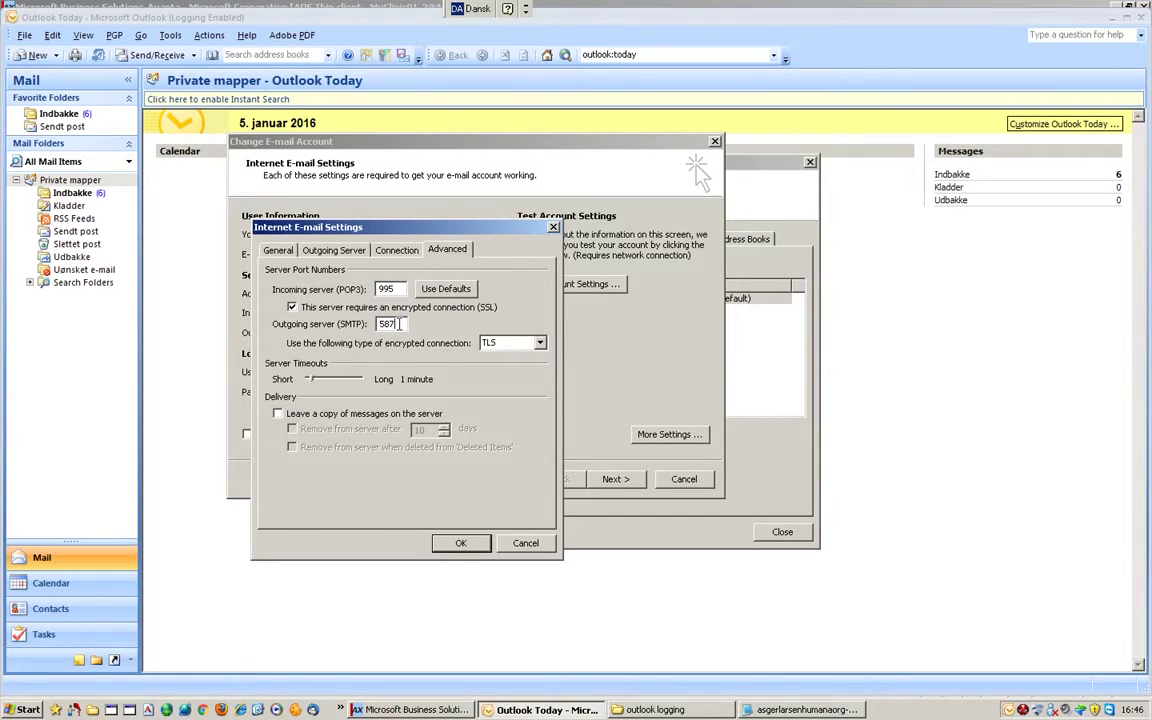
pyautogui.doubleClick(399, 323)
pyautogui.click(540, 343)
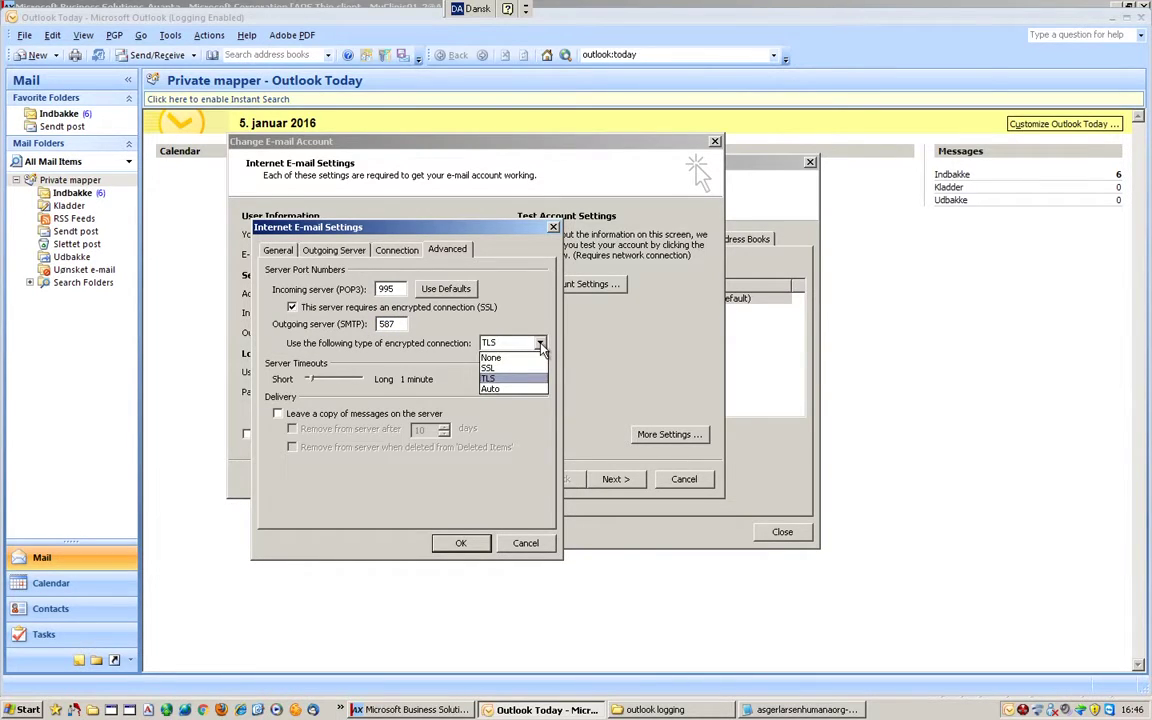
pyautogui.click(540, 345)
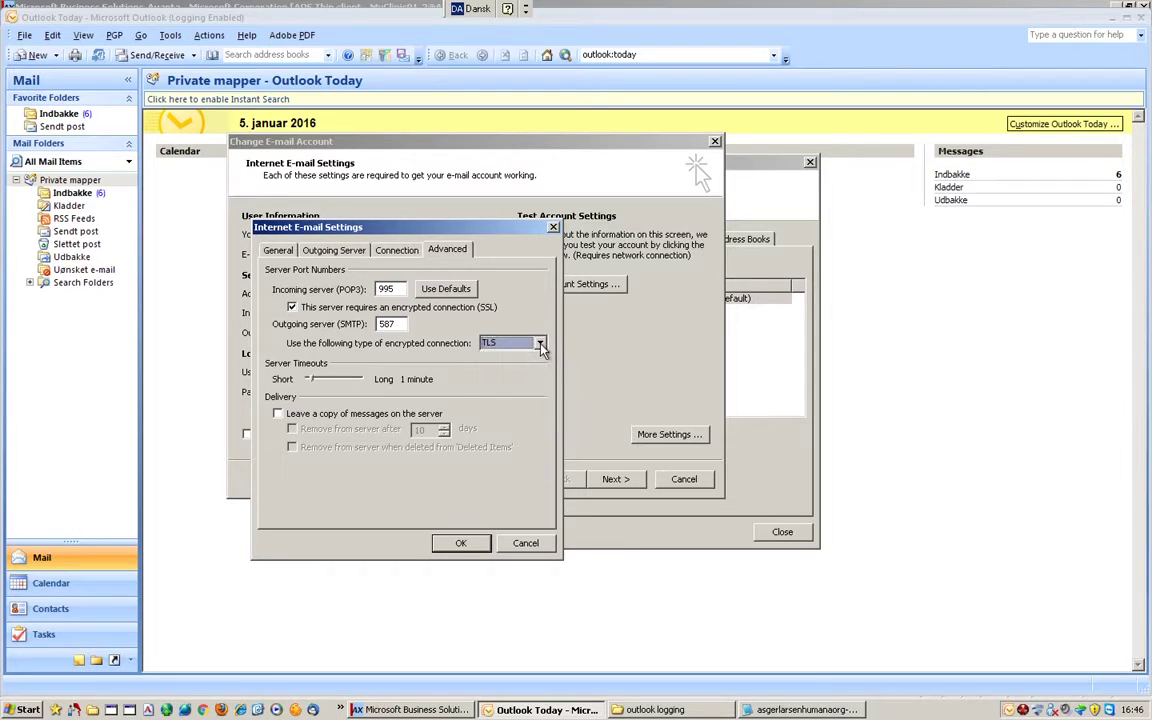
pyautogui.click(514, 548)
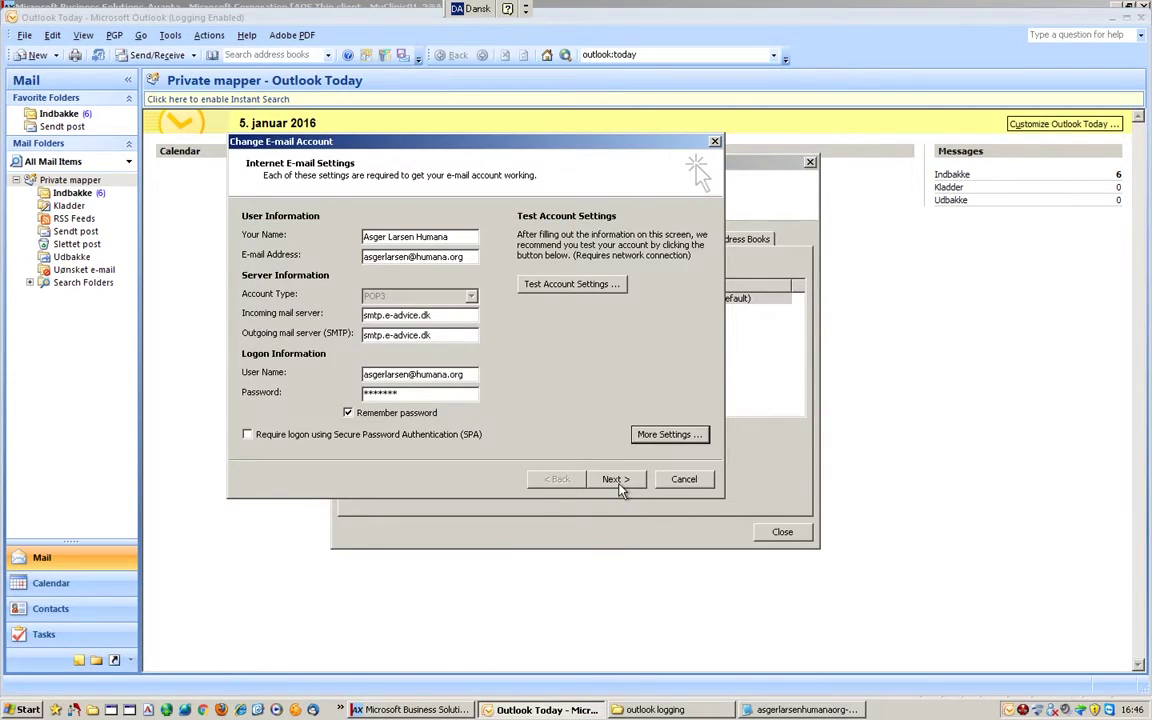
# Step: Pass the account settings test, save the account change with Next and Finish, and close Account Settings
pyautogui.click(568, 285)
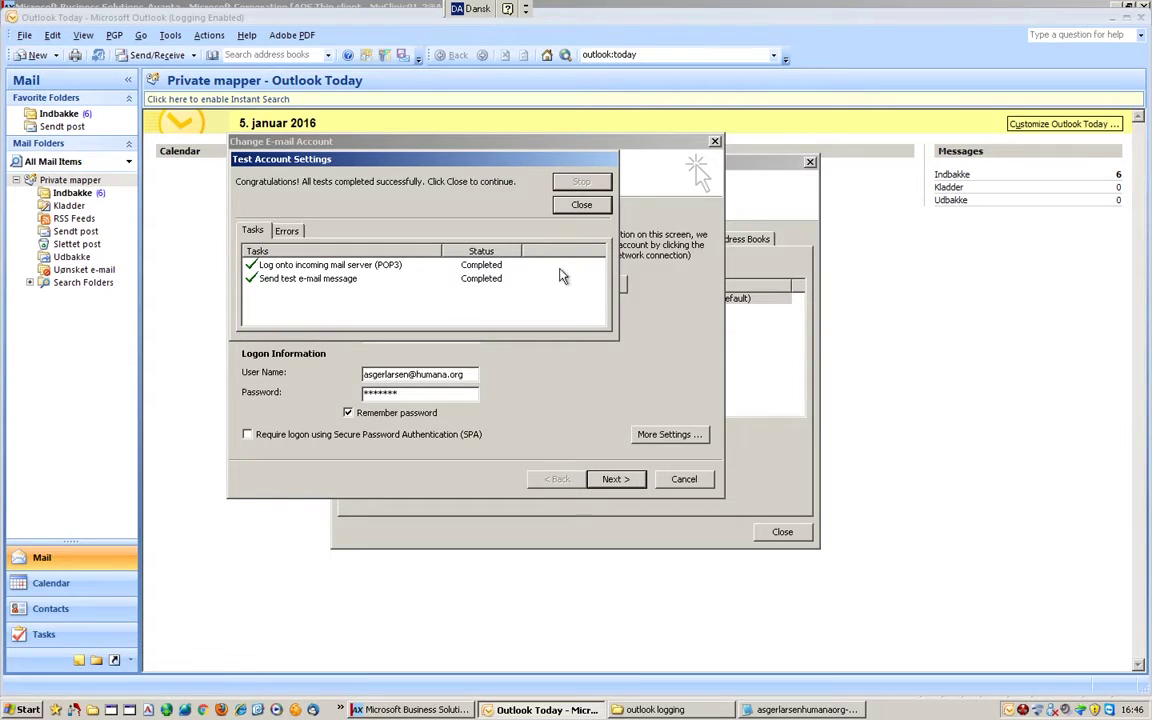
pyautogui.click(581, 204)
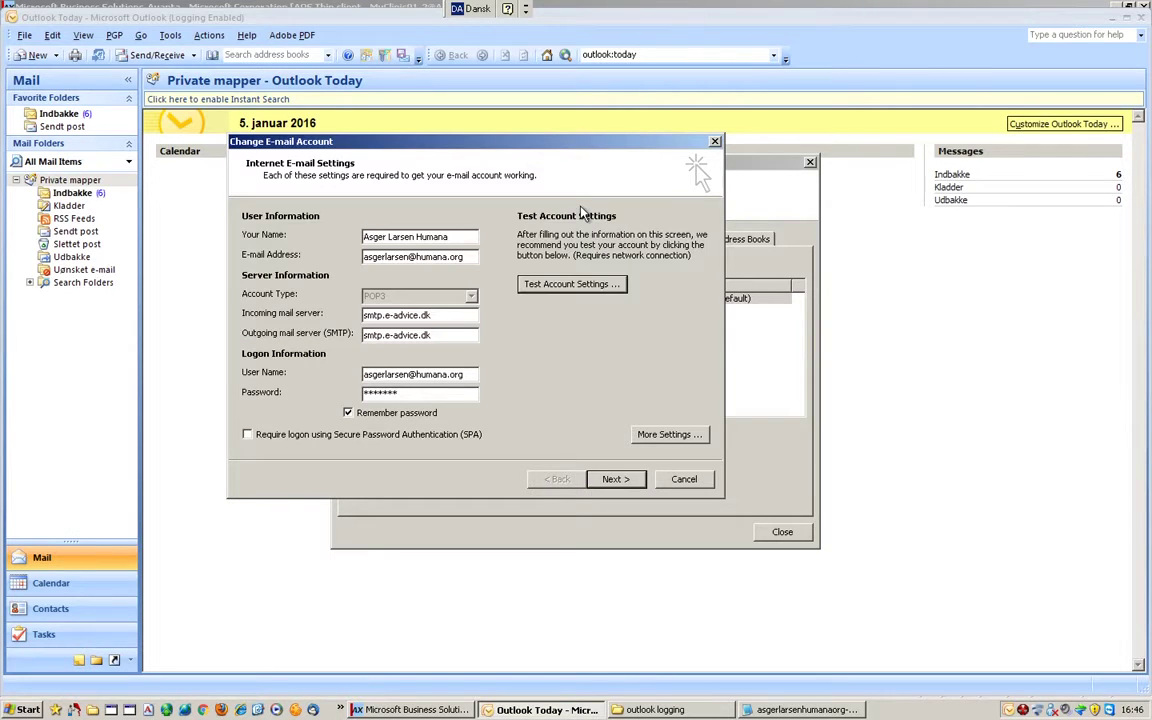
pyautogui.click(616, 479)
pyautogui.click(620, 479)
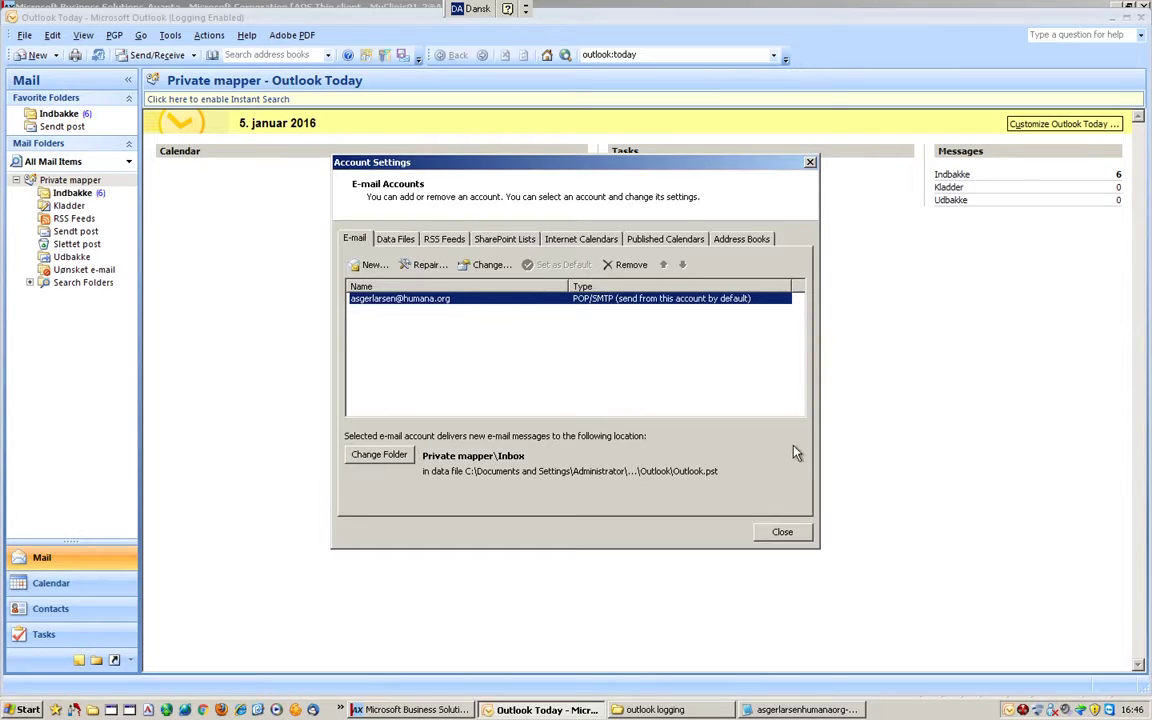
pyautogui.click(810, 163)
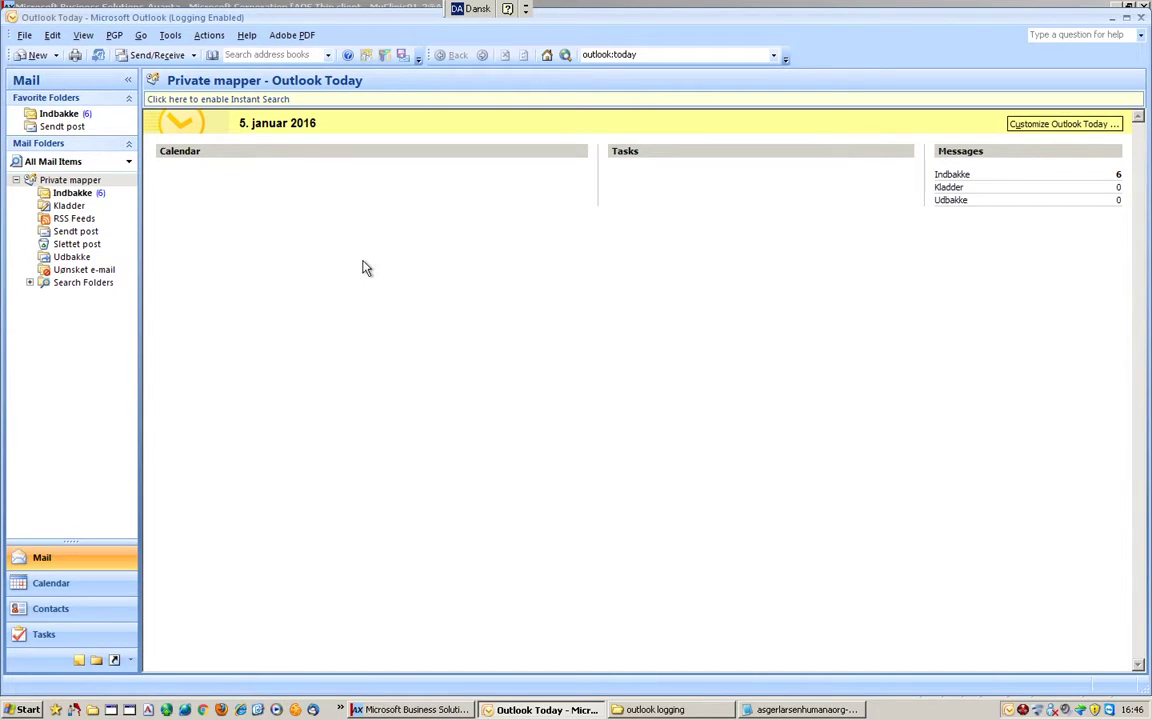
# Step: In Tools > Options > Other > Advanced Options, keep 'Enable logging (troubleshooting)' checked and confirm both dialogs
pyautogui.click(172, 36)
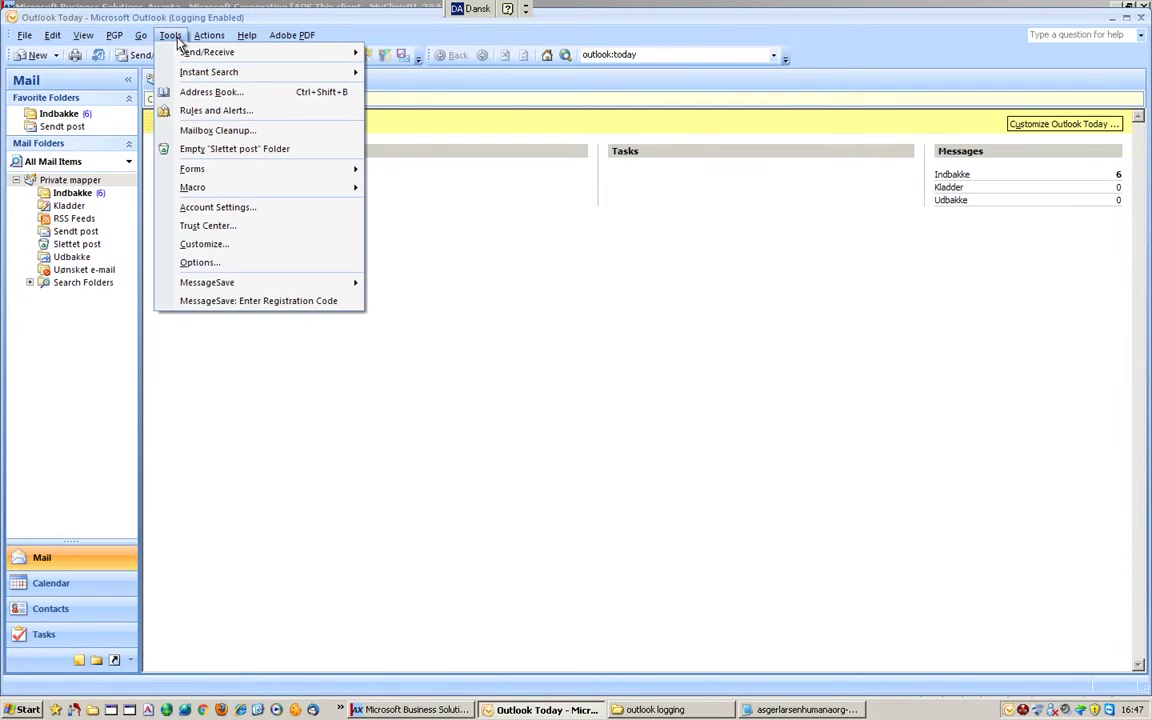
pyautogui.click(186, 262)
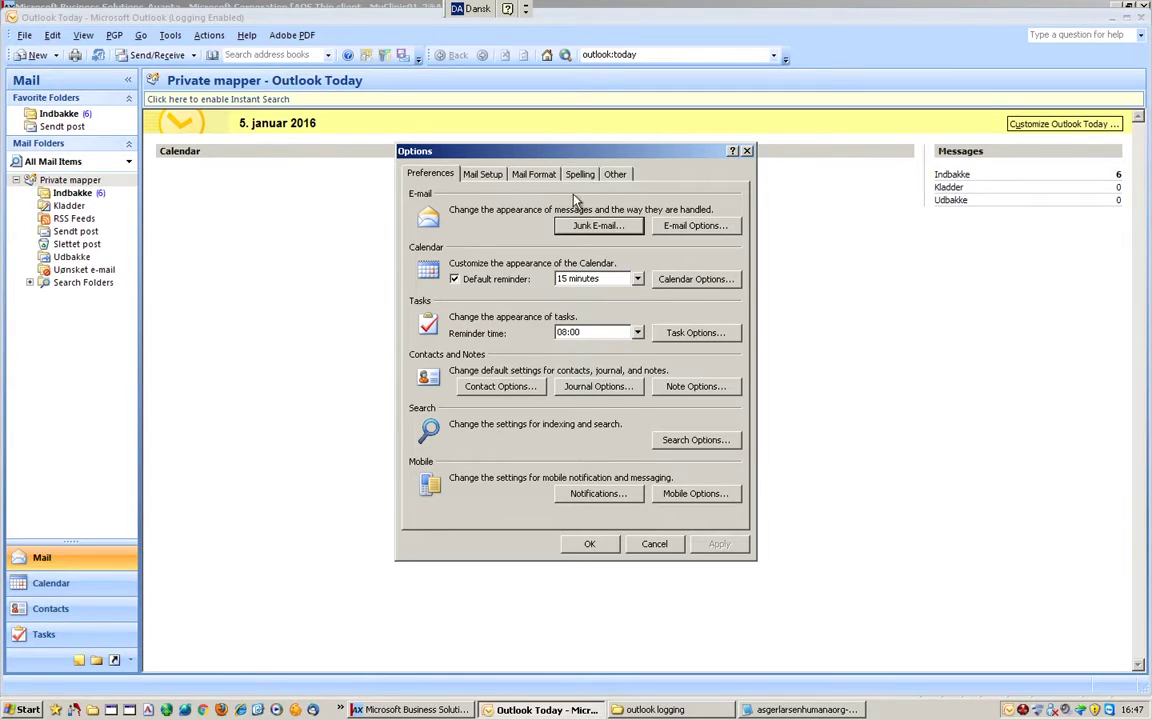
pyautogui.click(616, 175)
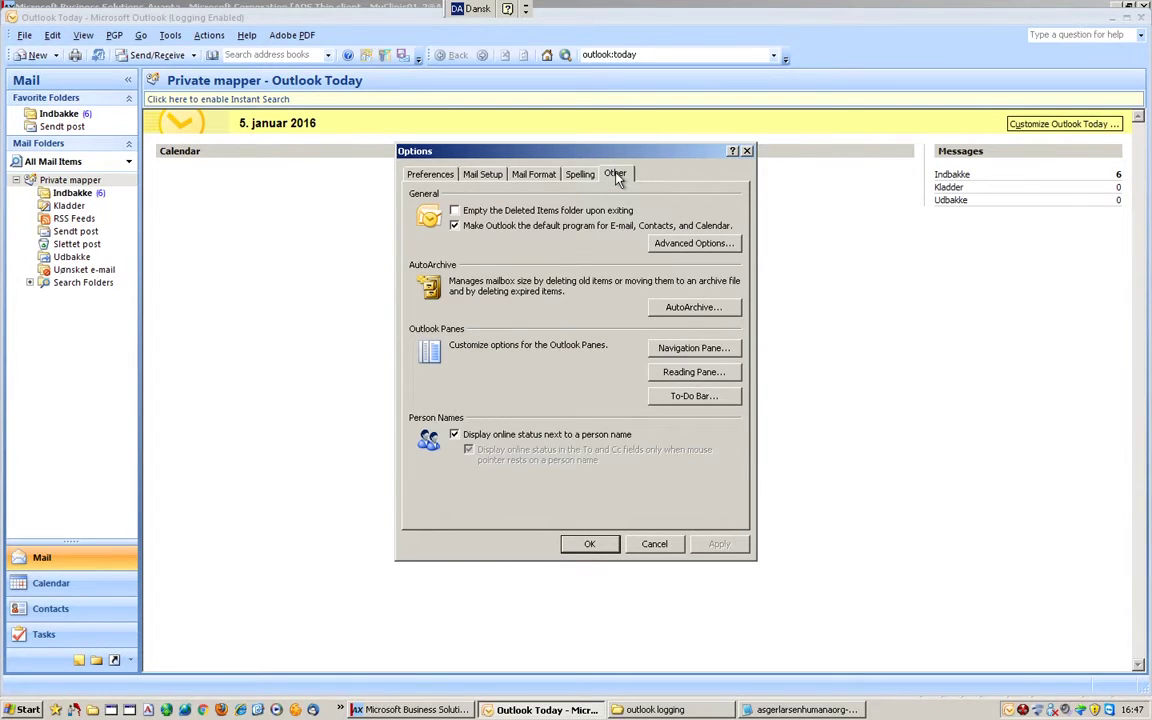
pyautogui.click(687, 245)
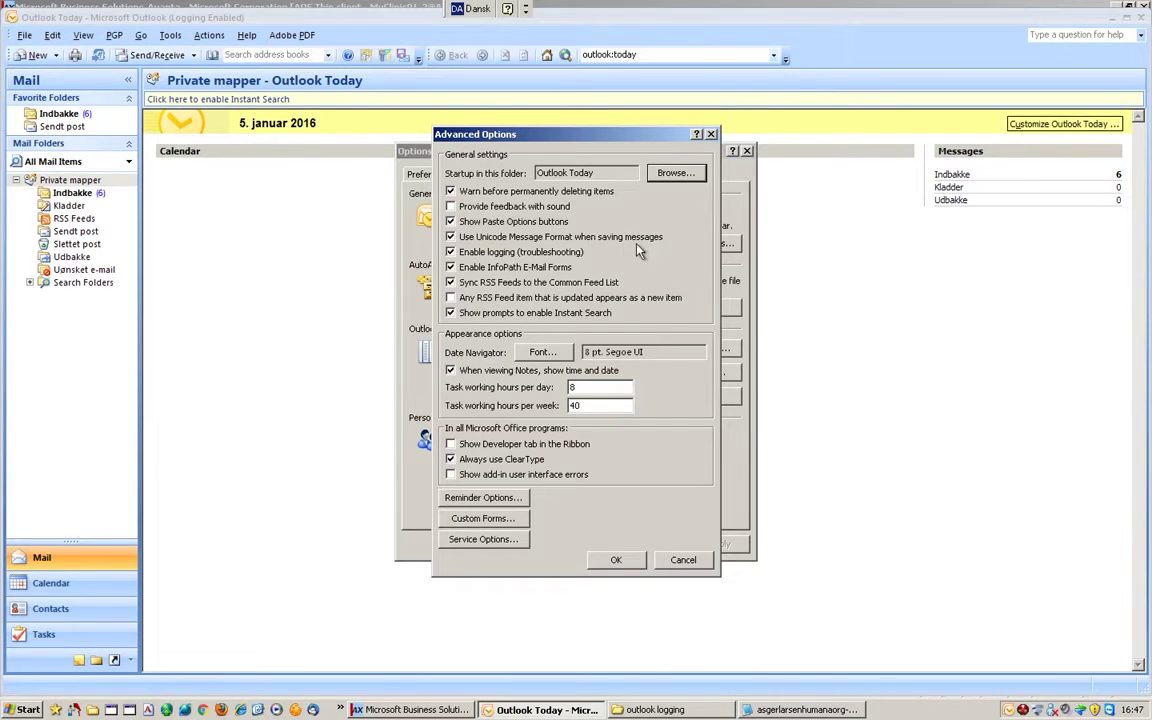
pyautogui.click(451, 237)
pyautogui.click(451, 237)
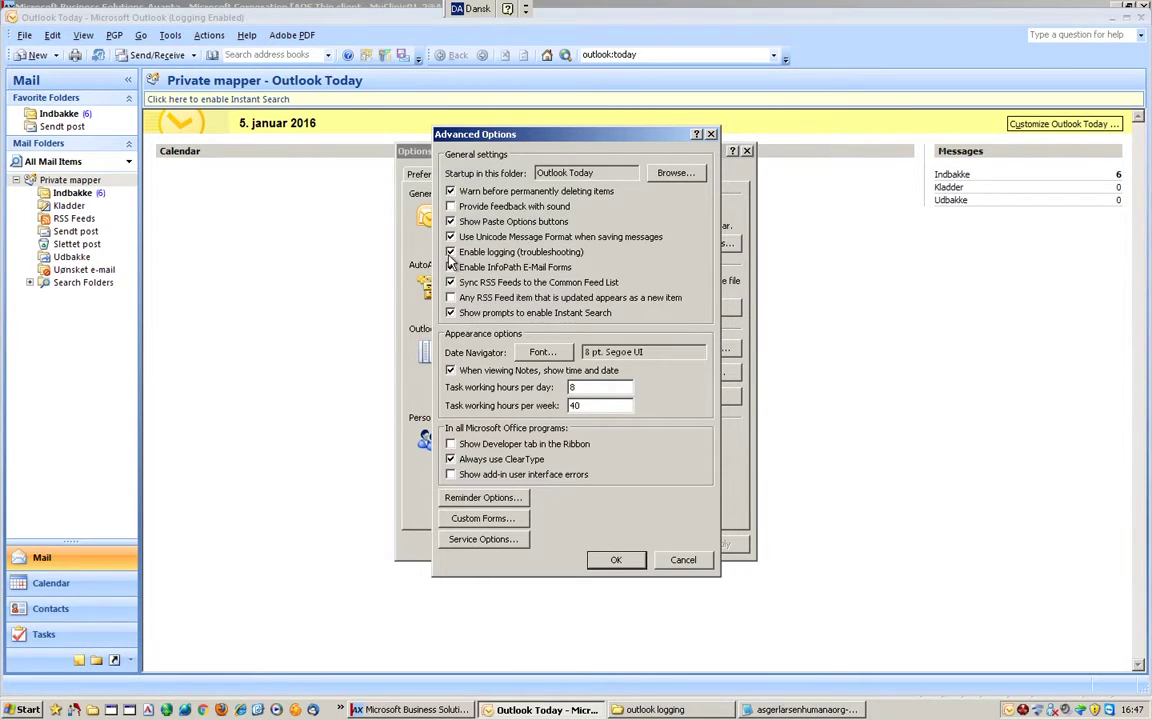
pyautogui.click(616, 562)
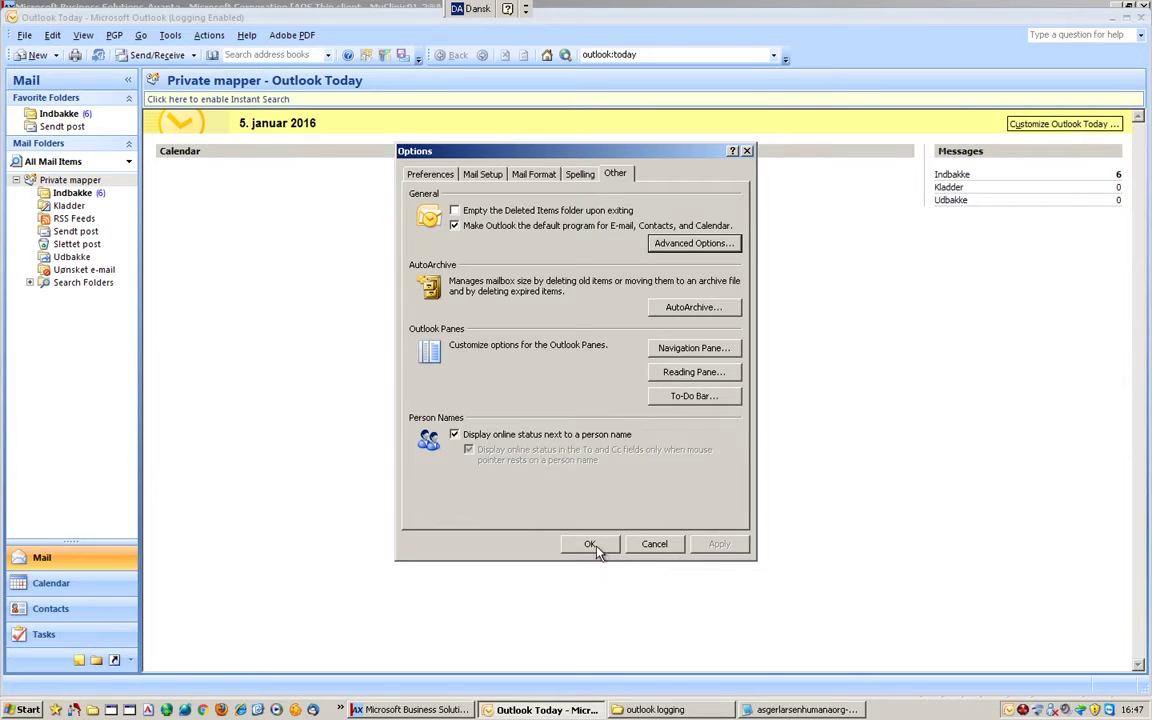
pyautogui.click(592, 548)
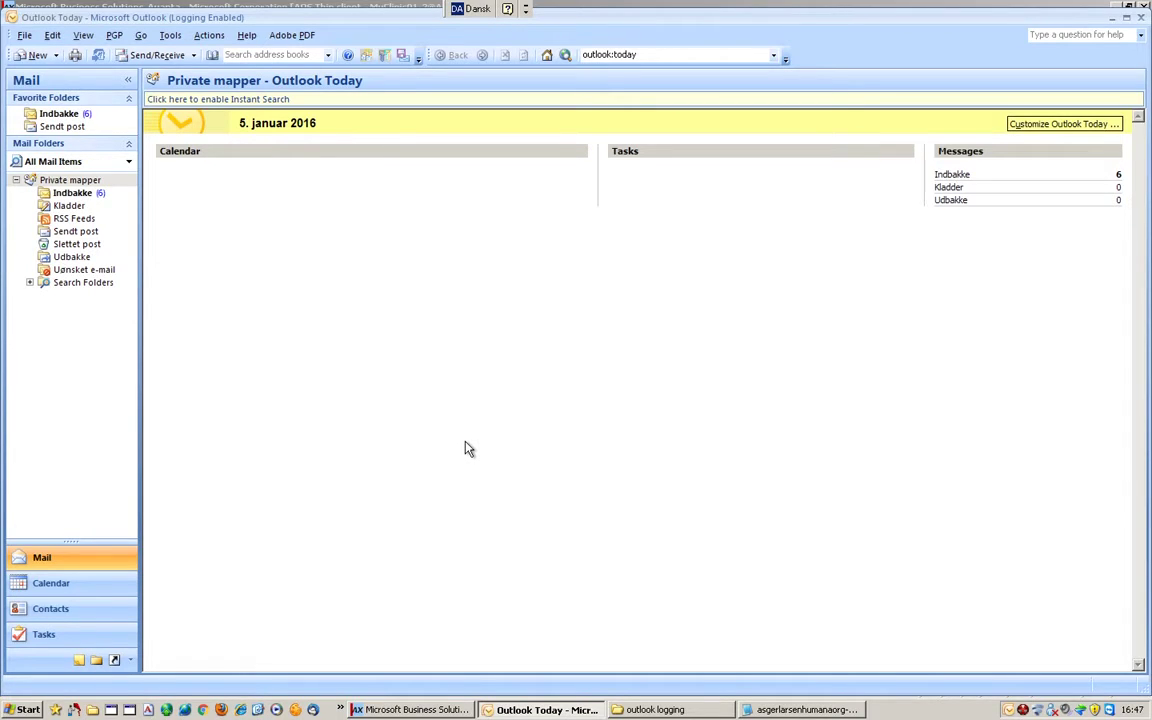
pyautogui.hotkey('ctrl', 'Left')
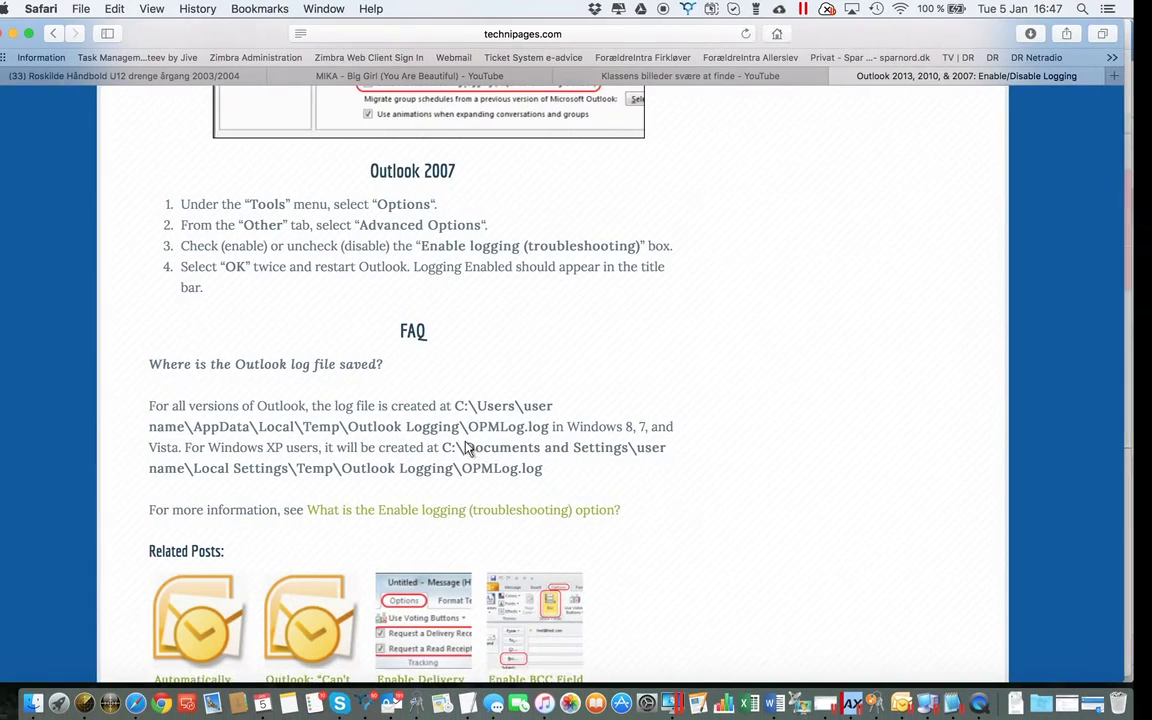
pyautogui.scroll(2, 712, 406)
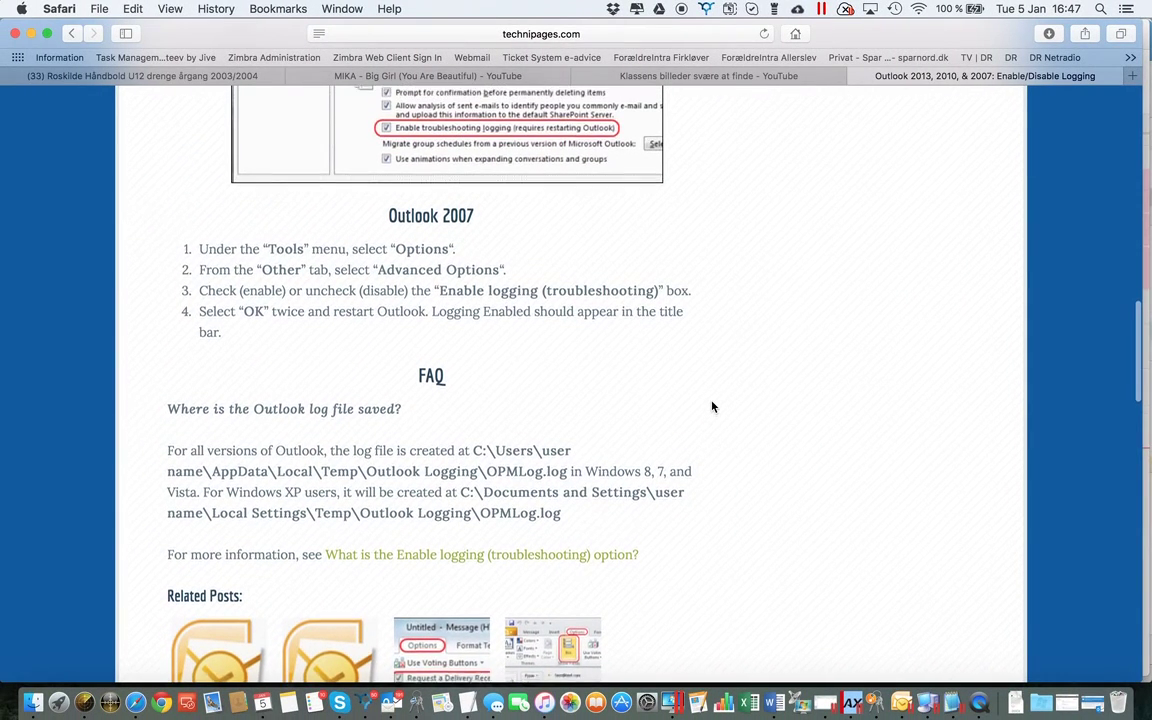
pyautogui.scroll(-3, 712, 406)
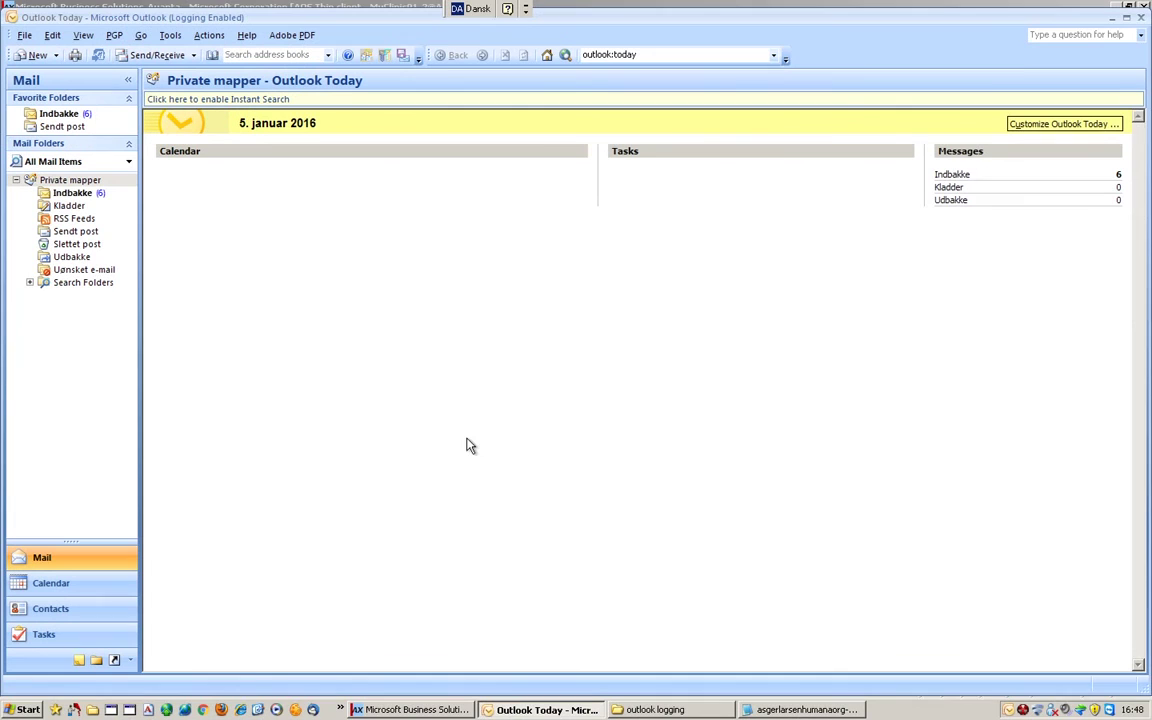
# Step: Go up to the Temp folder and open its outlook logging subfolder
pyautogui.click(28, 710)
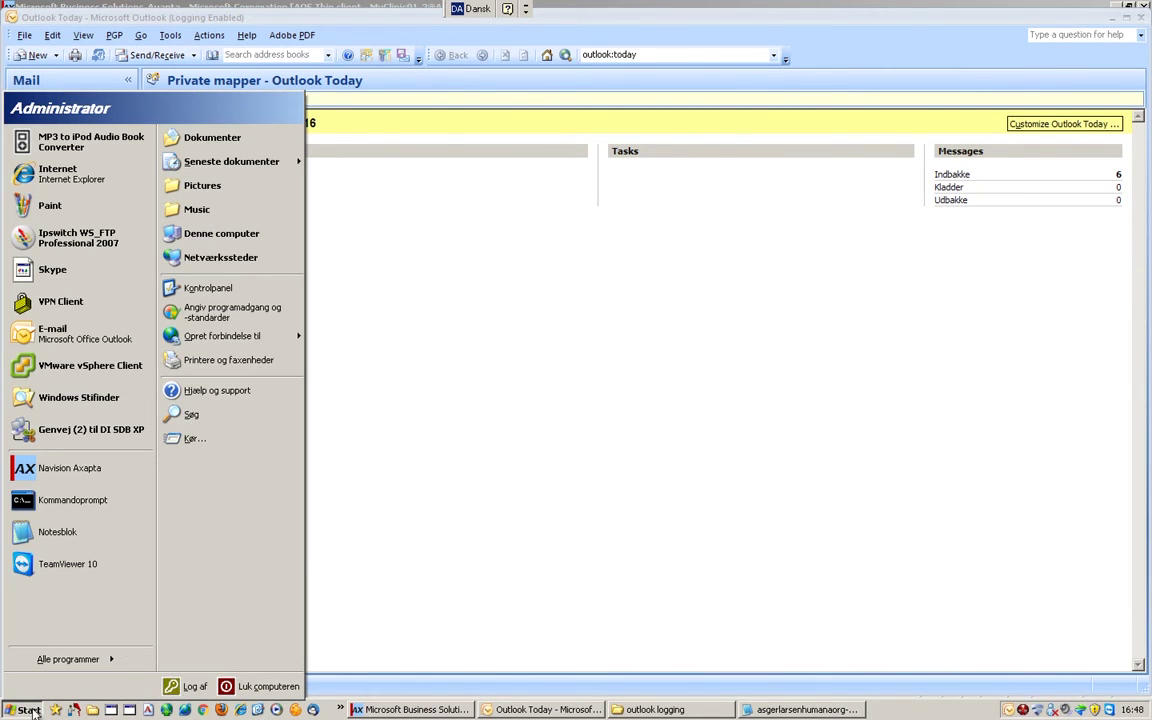
pyautogui.click(641, 710)
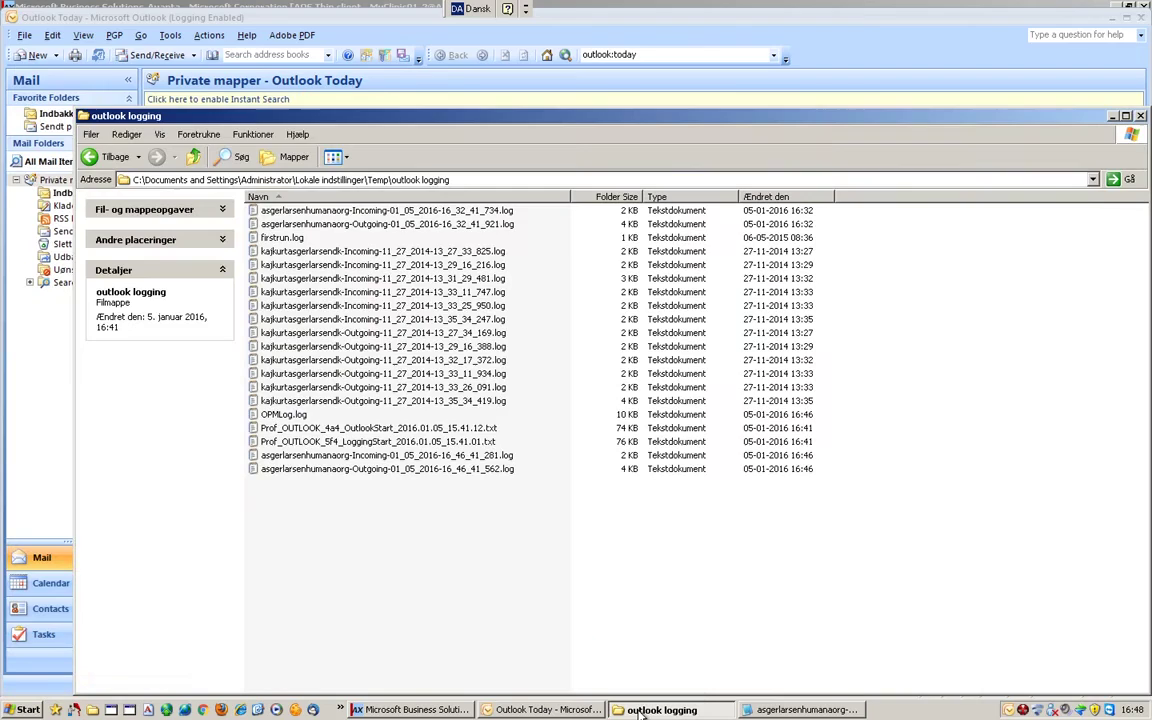
pyautogui.click(276, 180)
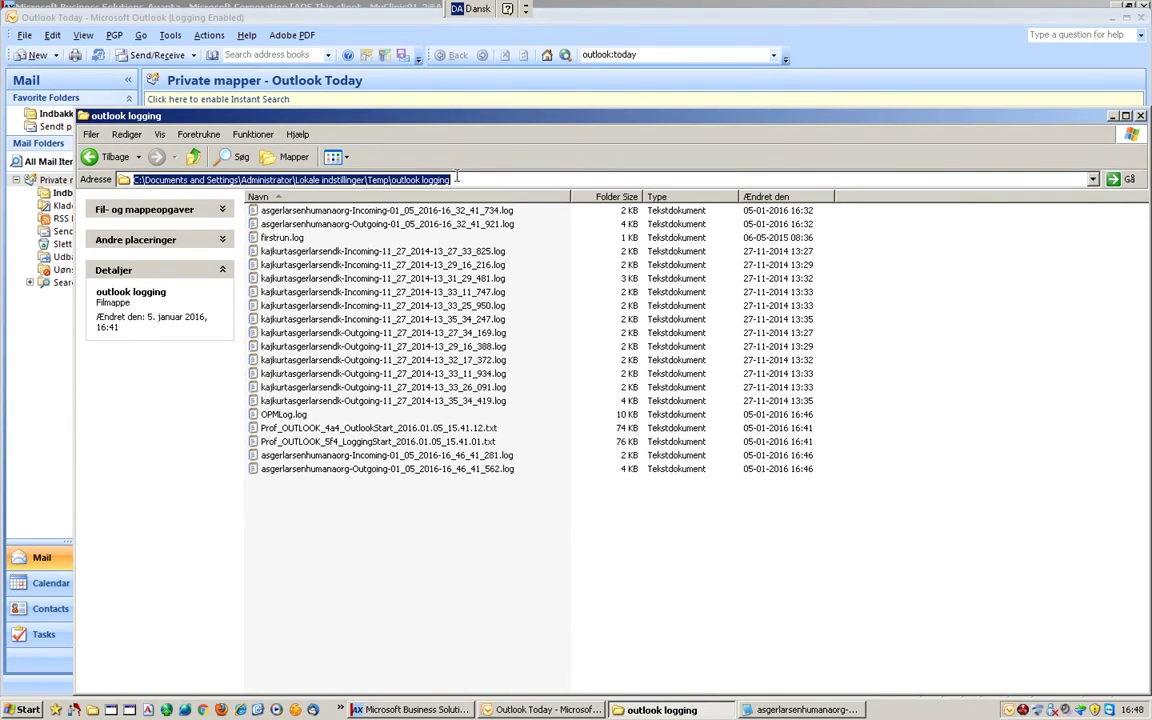
pyautogui.click(459, 179)
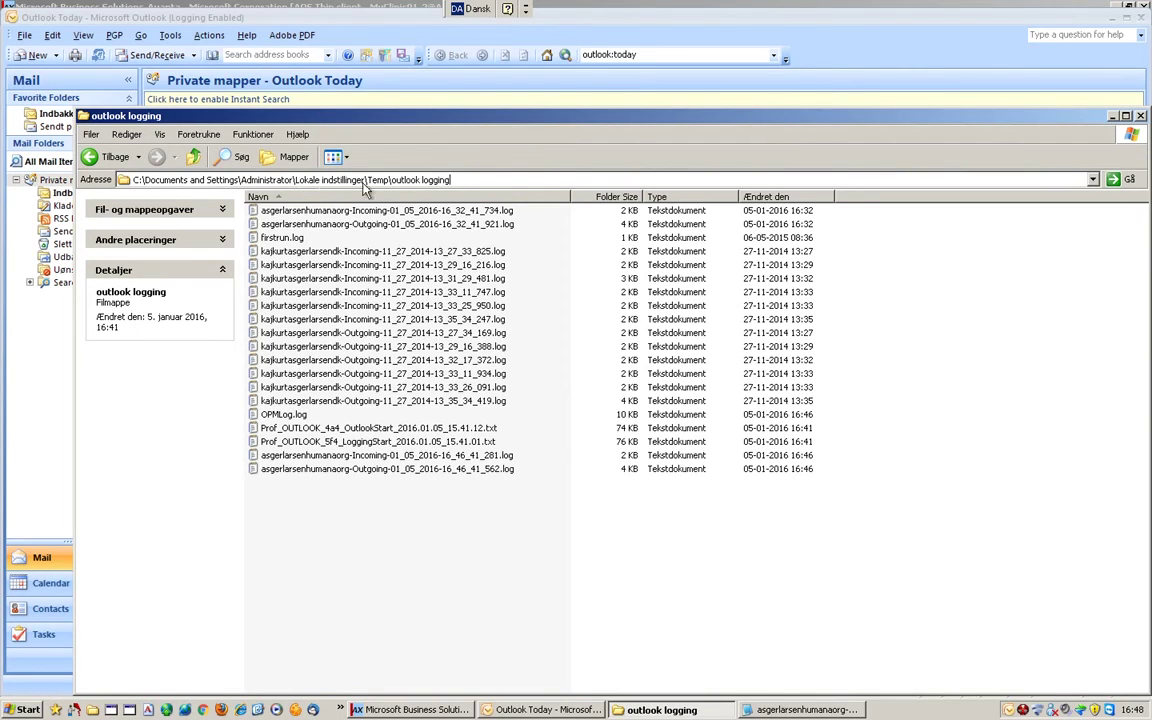
pyautogui.moveTo(363, 179); pyautogui.dragTo(297, 180)
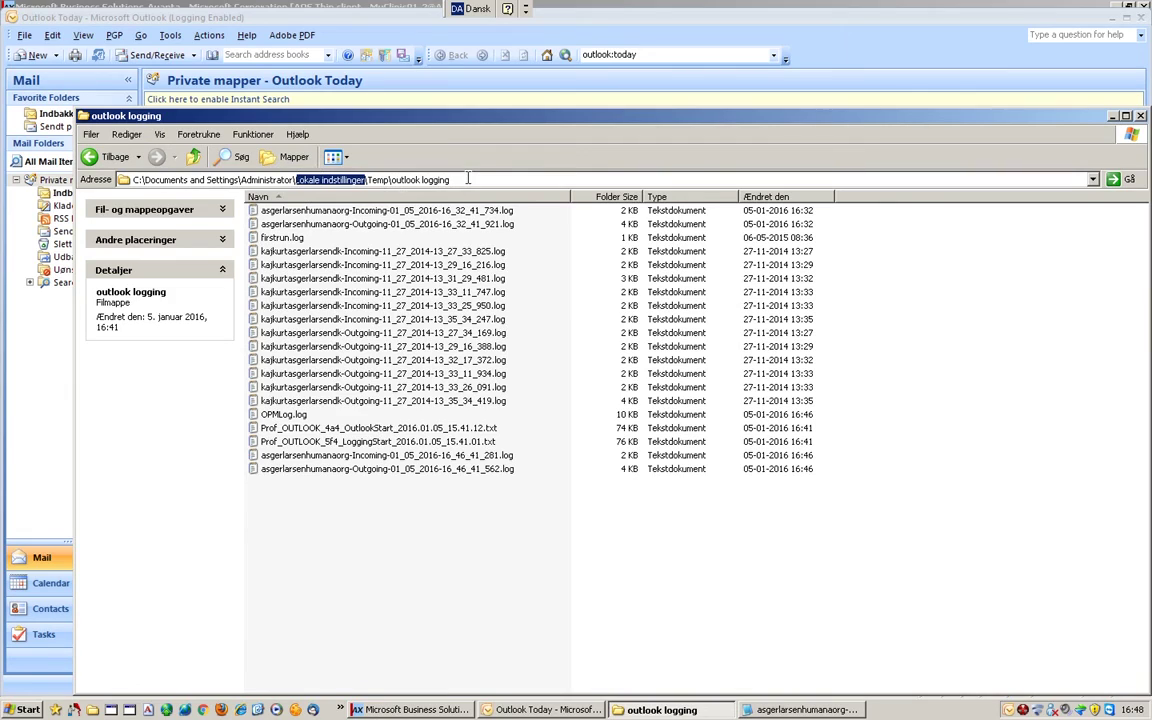
pyautogui.click(418, 180)
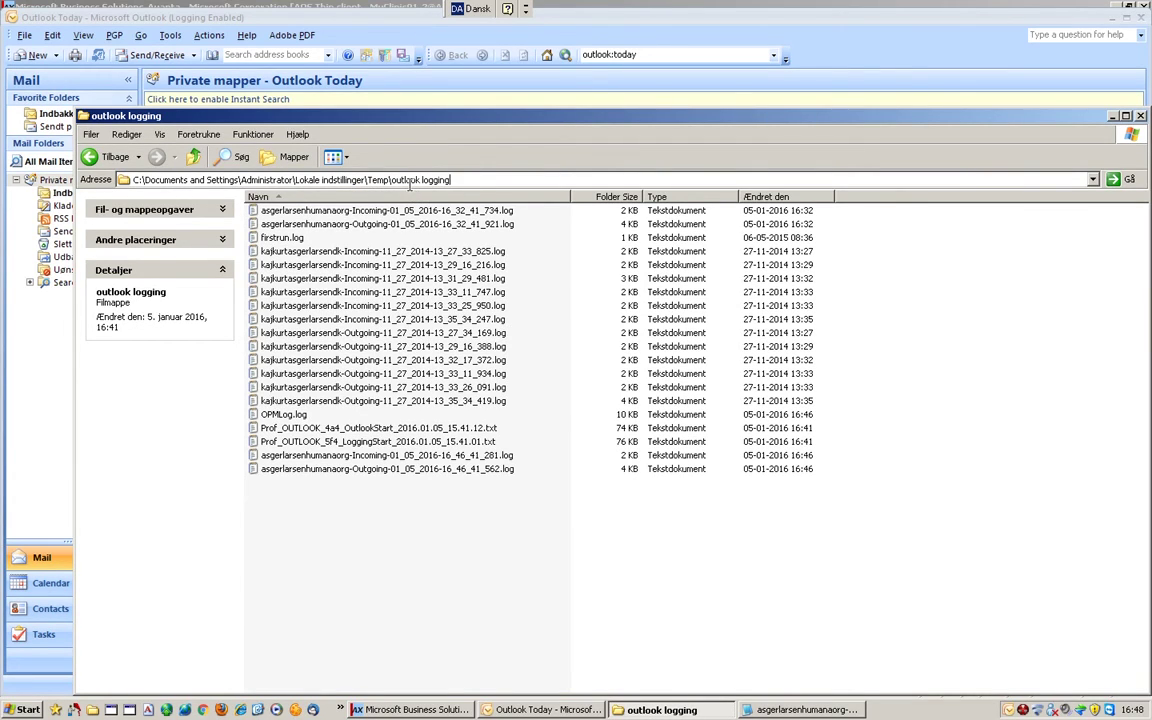
pyautogui.click(194, 159)
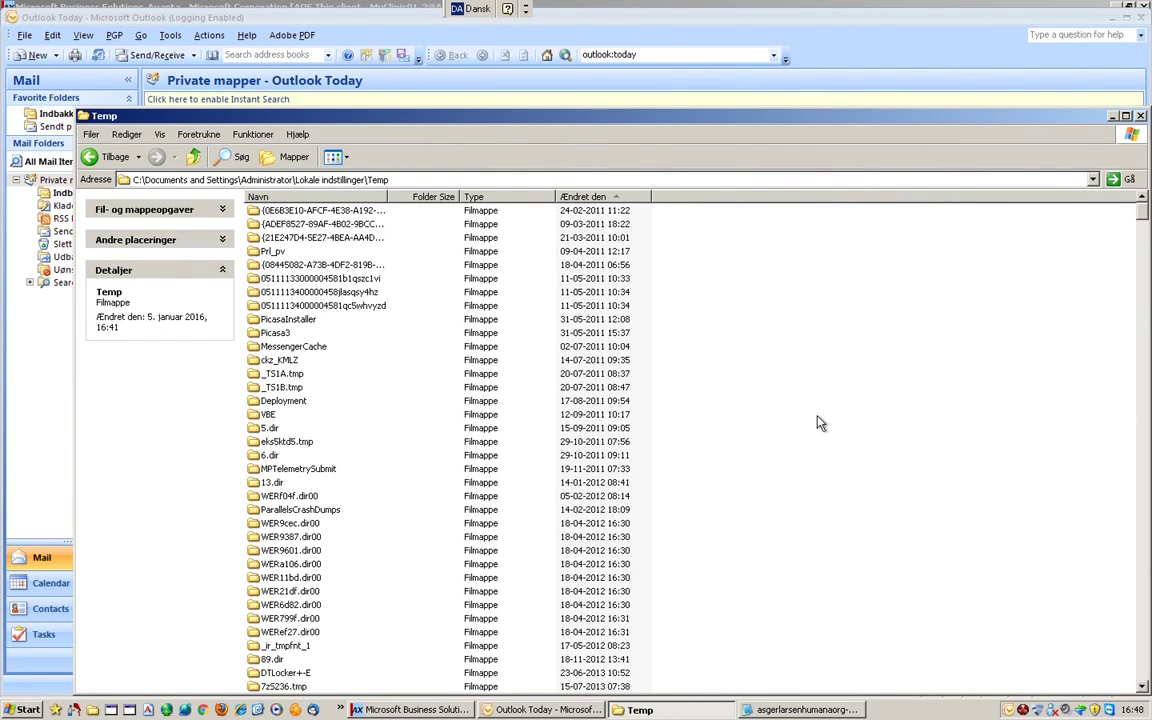
pyautogui.write('ou')
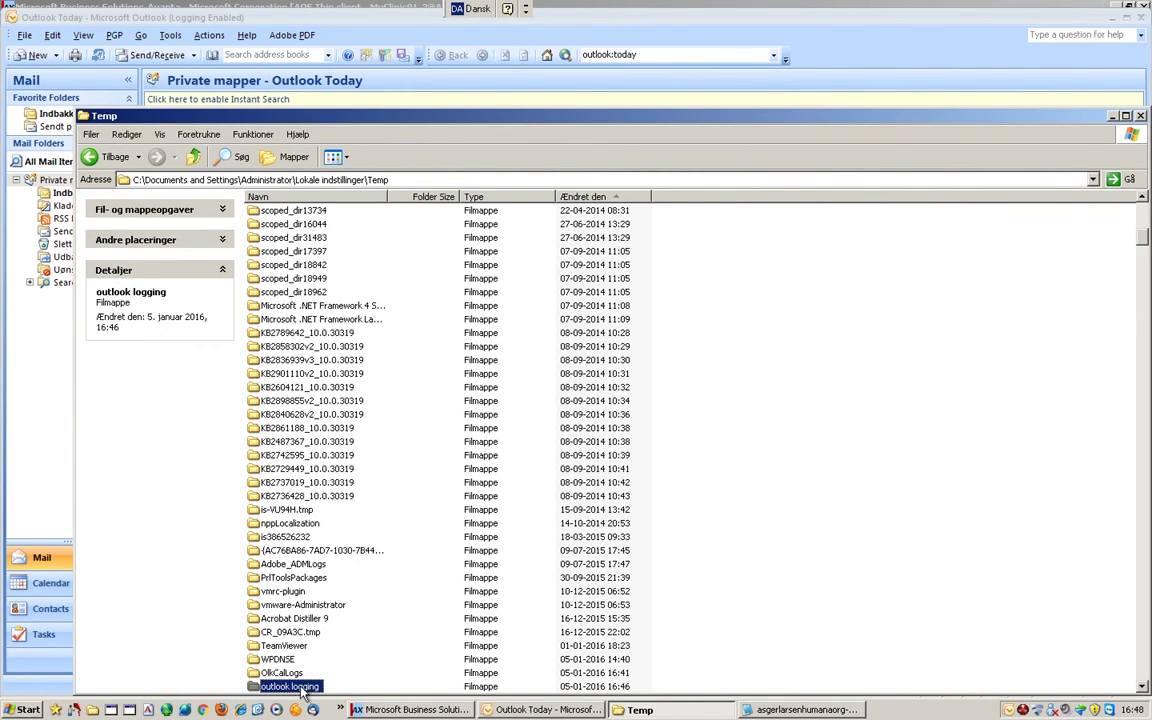
pyautogui.doubleClick(301, 689)
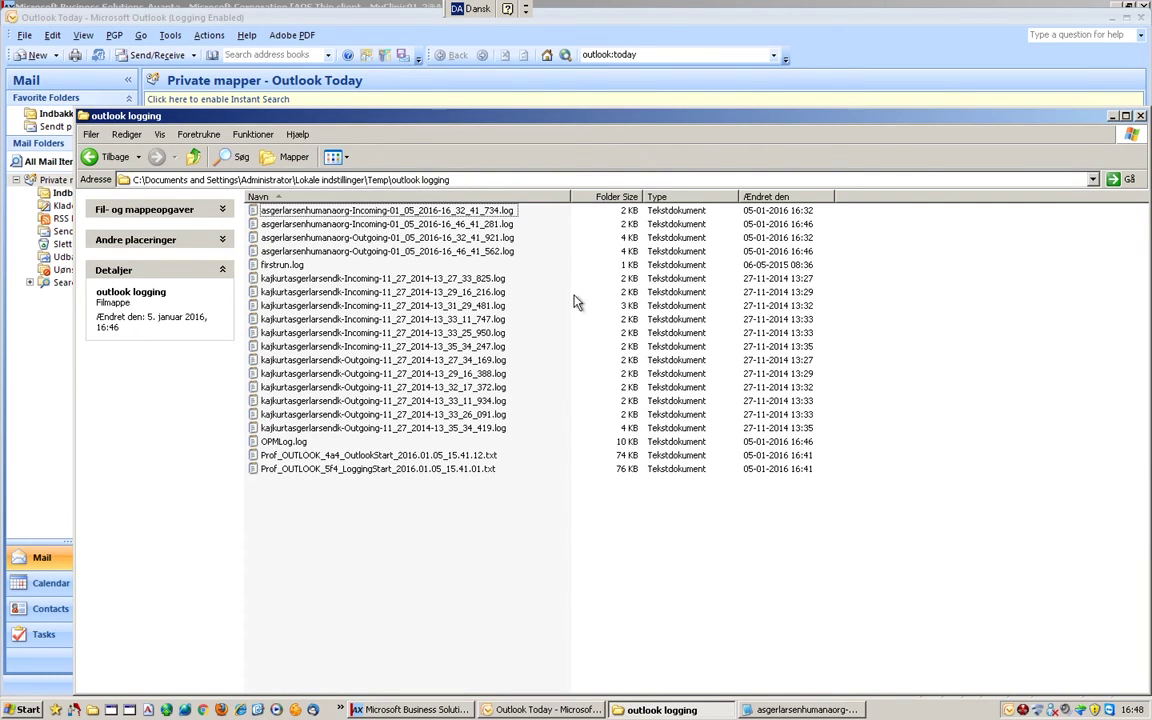
# Step: Inspect the details of the 16:32 Incoming and Outgoing .log files
pyautogui.moveTo(514, 113); pyautogui.dragTo(497, 76)
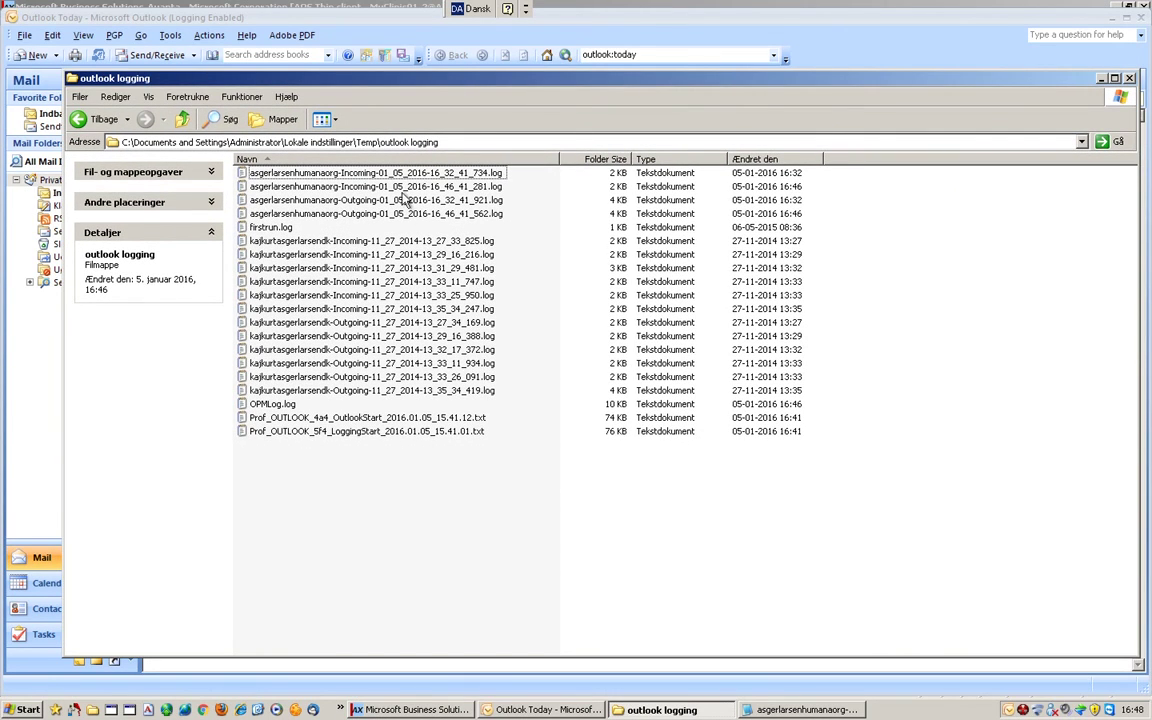
pyautogui.click(403, 177)
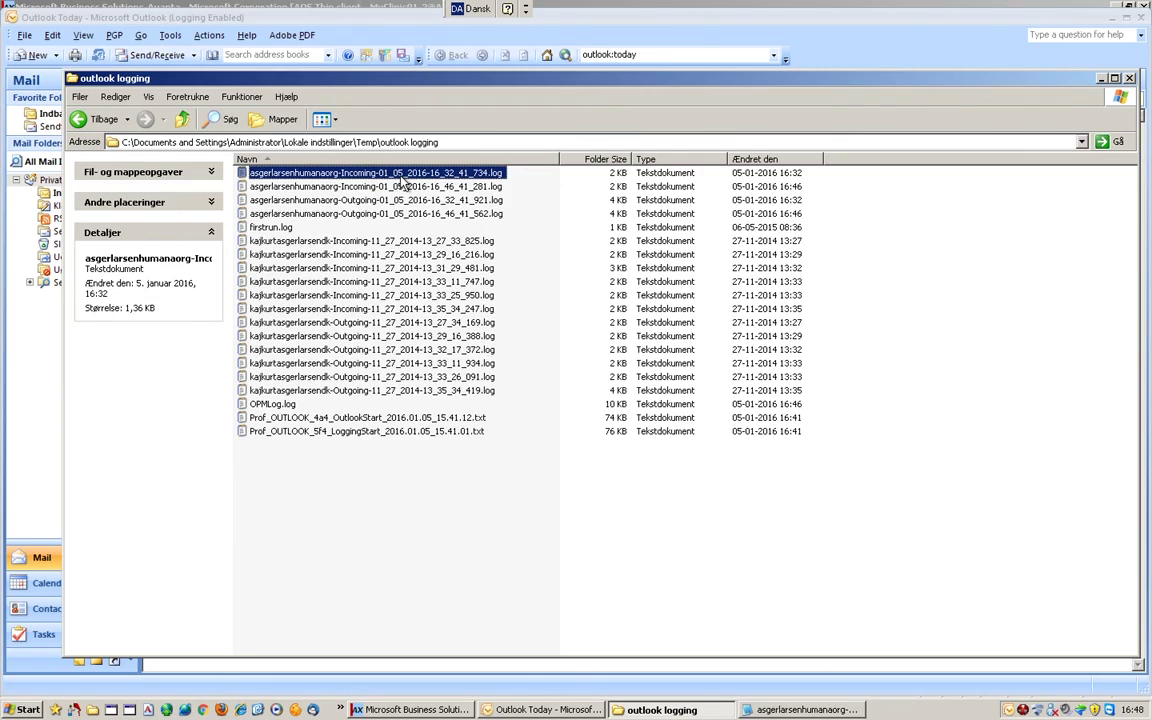
pyautogui.click(400, 200)
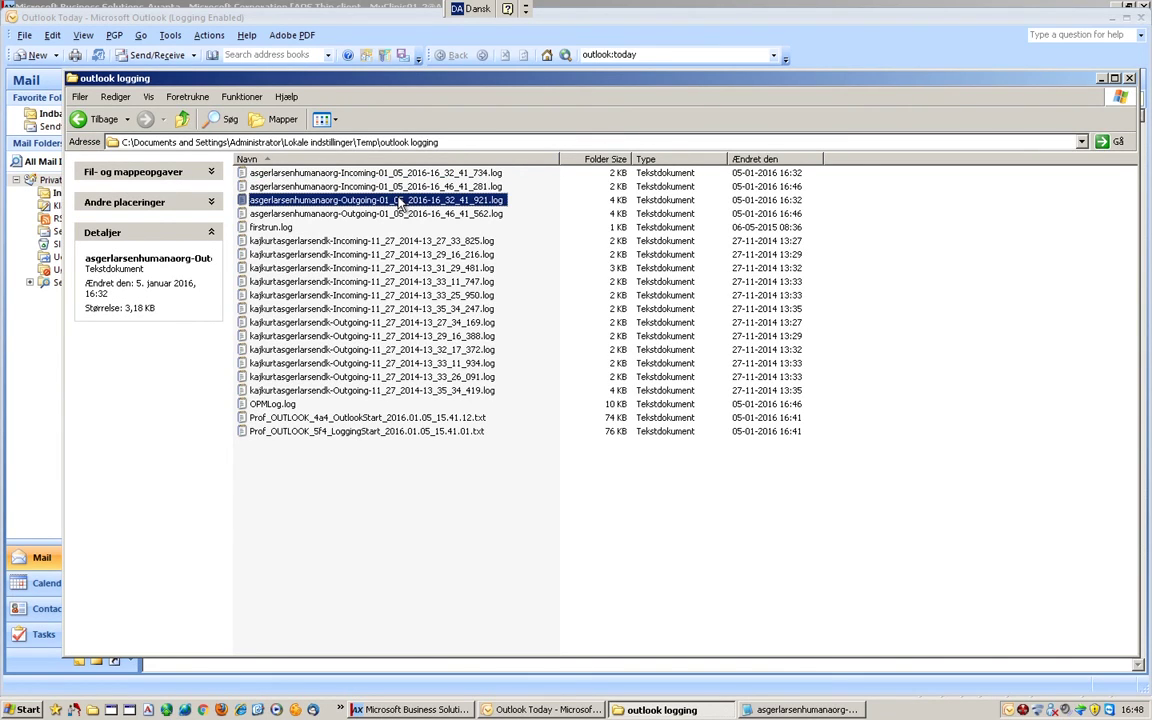
pyautogui.click(356, 174)
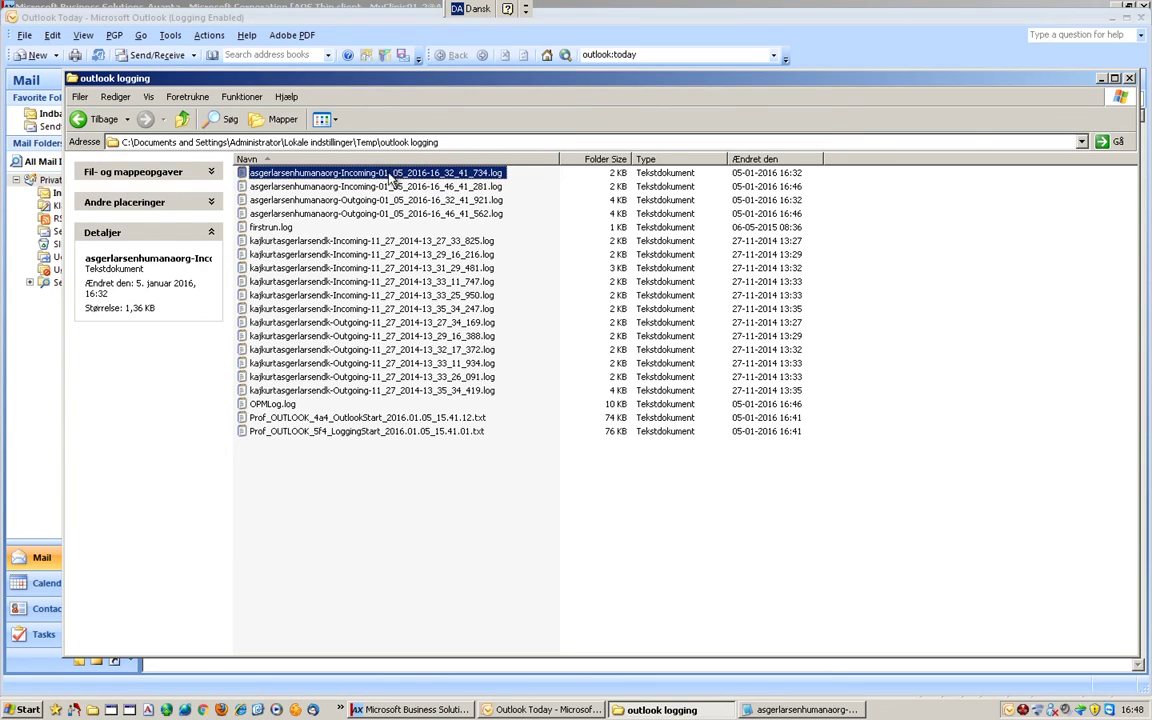
pyautogui.click(382, 201)
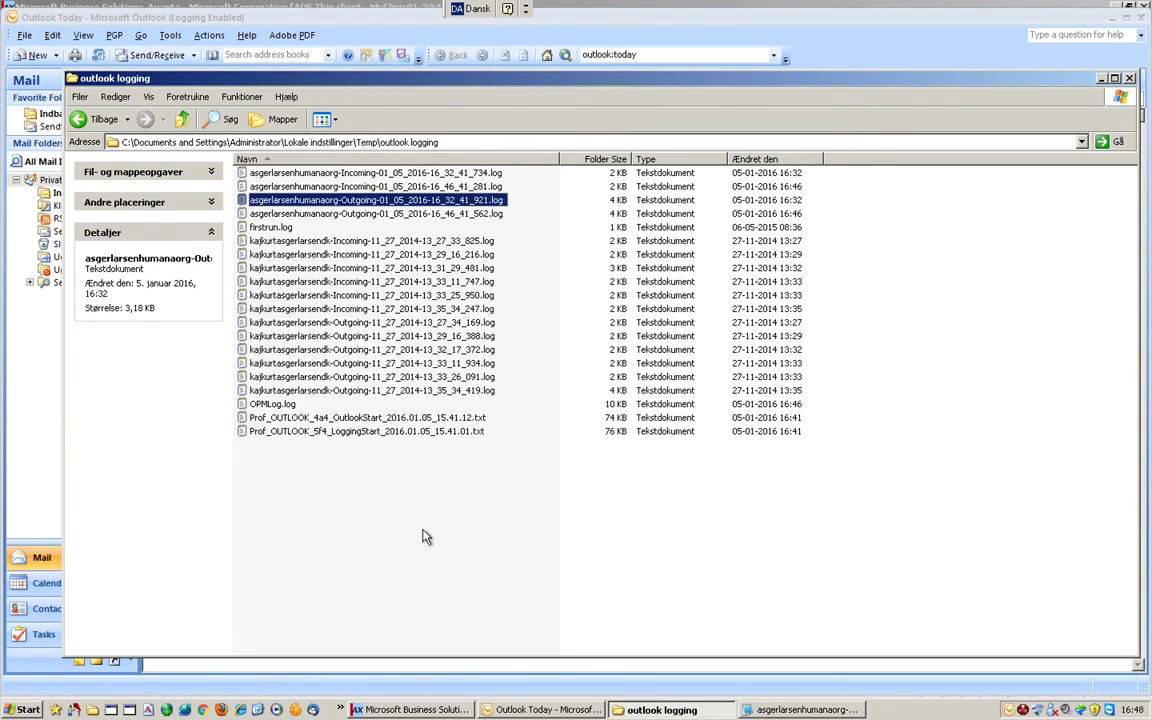